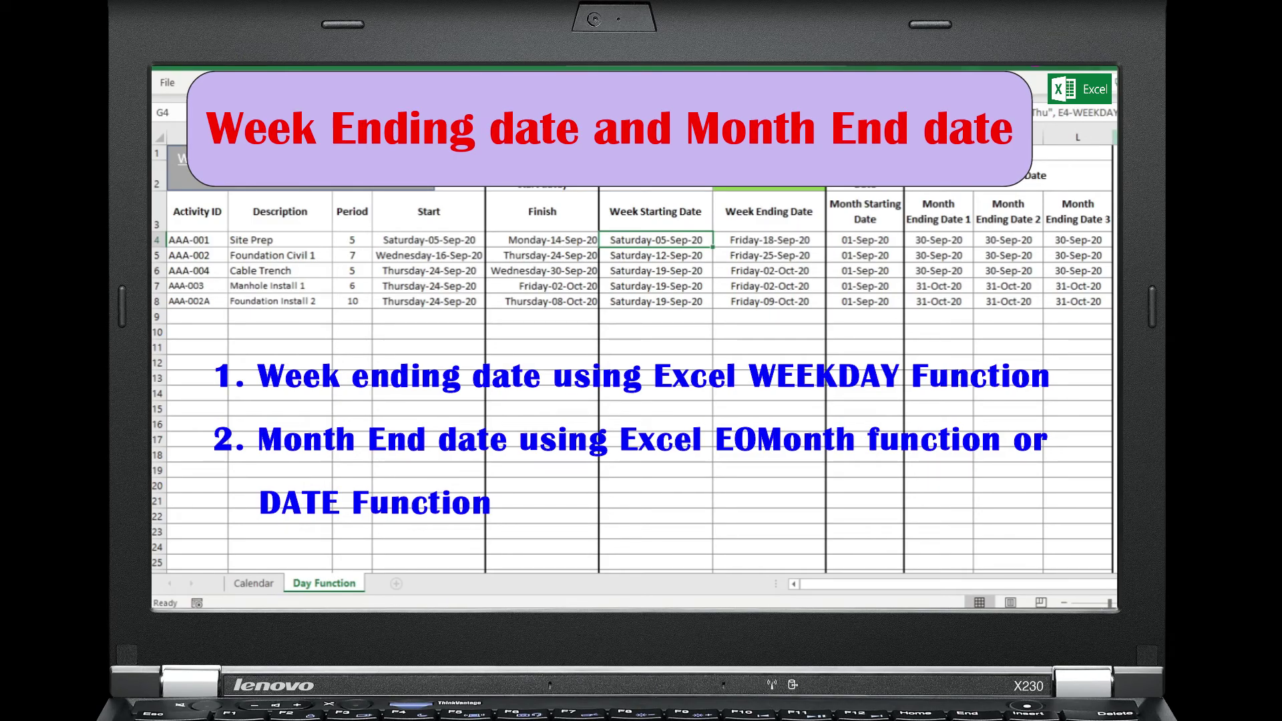
Step: Inspect the week starting date formula in G4 and the week ending date formula in H4
drag(1023, 125, 1023, 139)
key(F2)
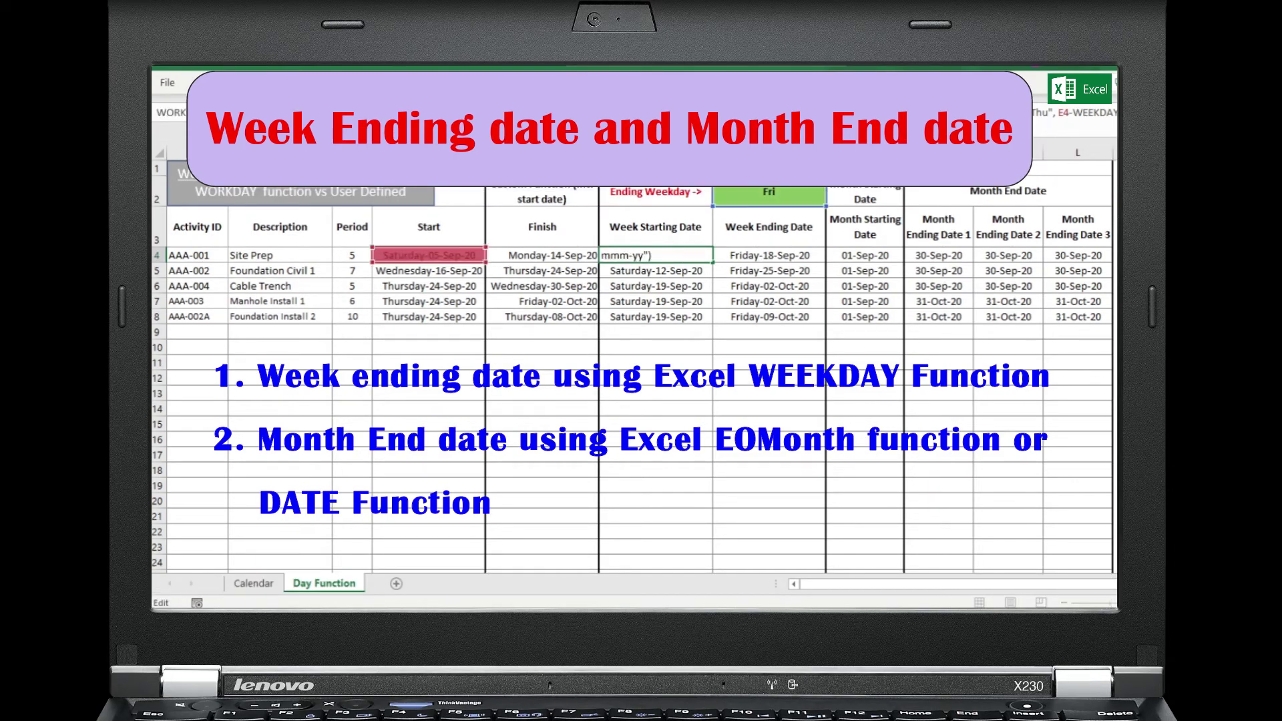
key(Escape)
key(Right)
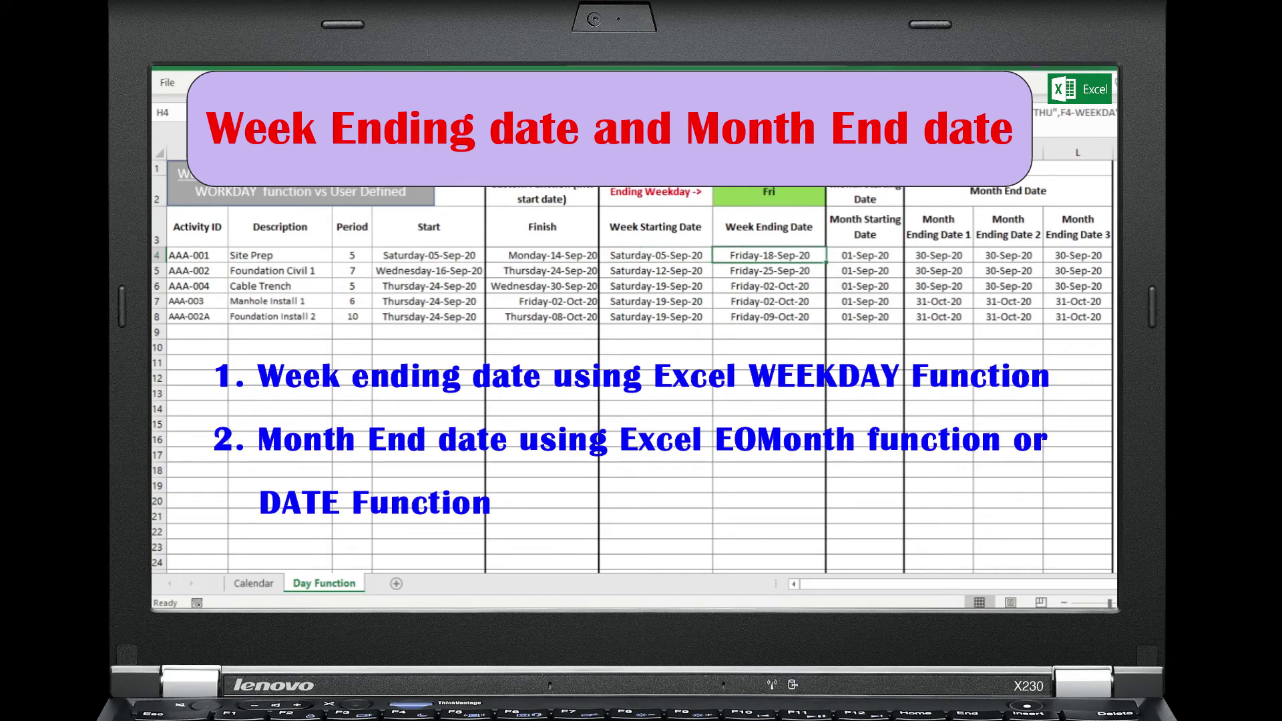
key(F2)
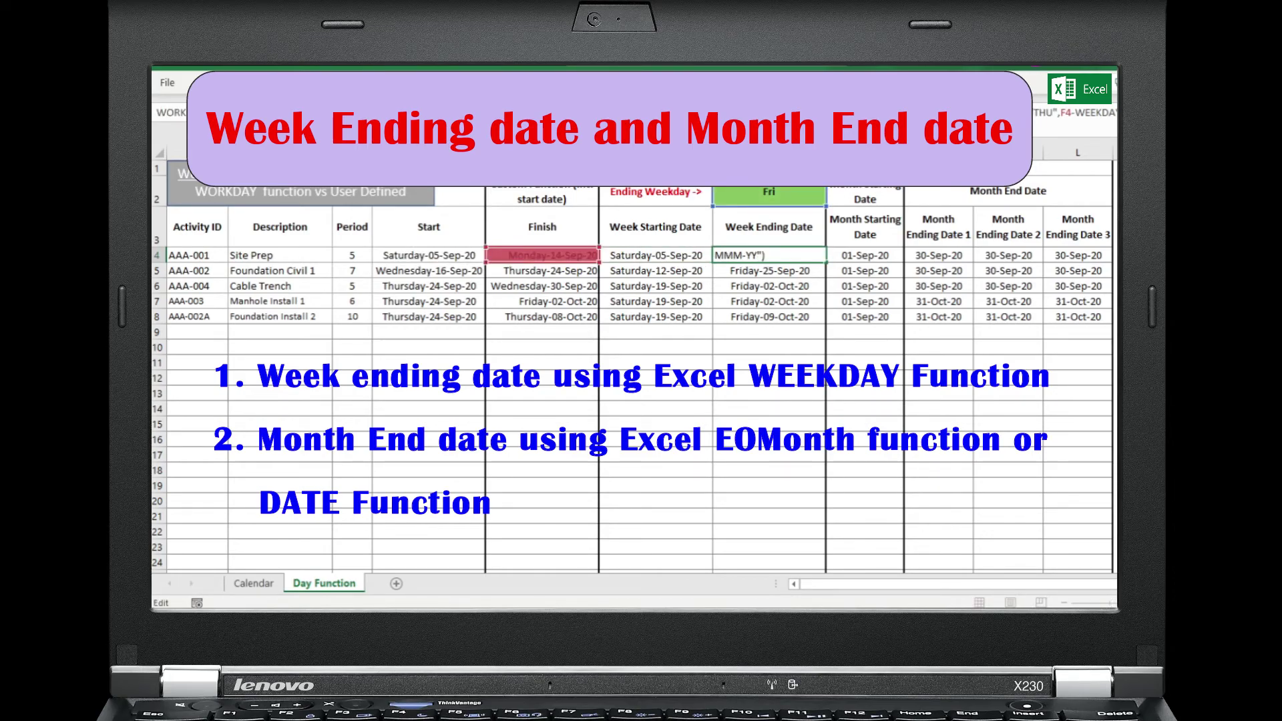
key(Escape)
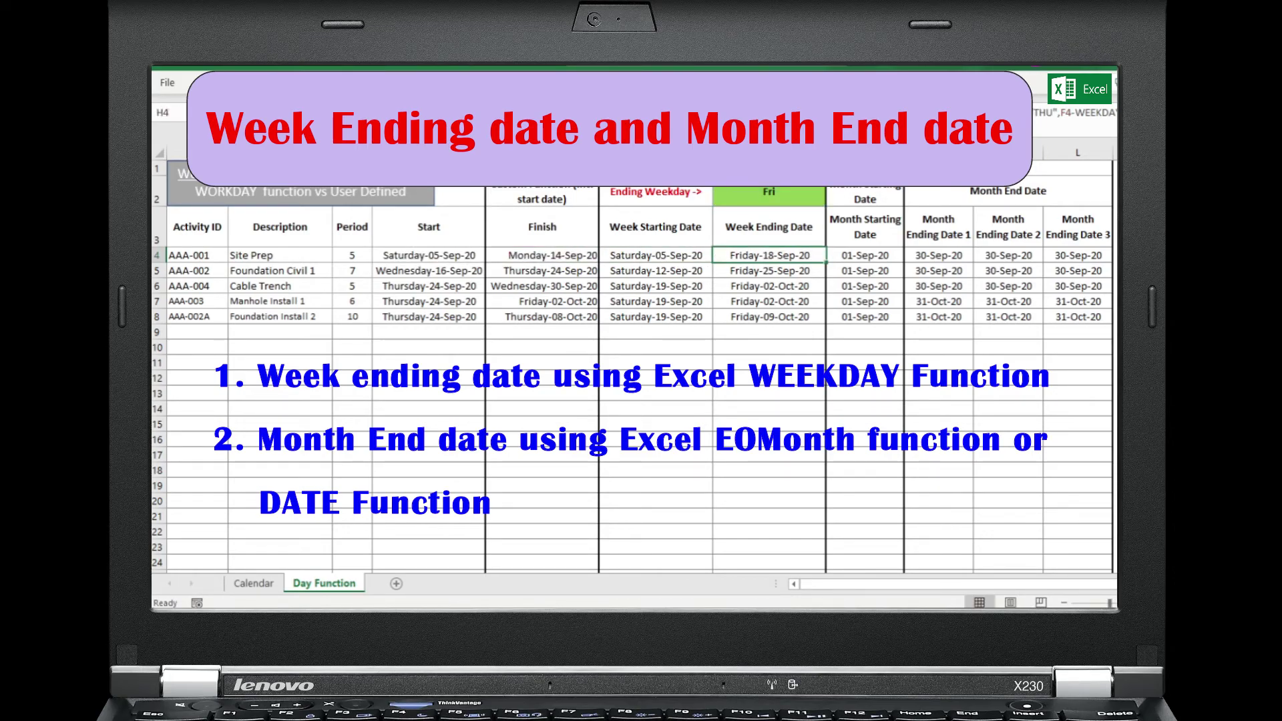
Step: Inspect the month starting date formula in I4 and the three month ending date formulas in J4 through L4
key(ctrl+shift+u)
key(Right)
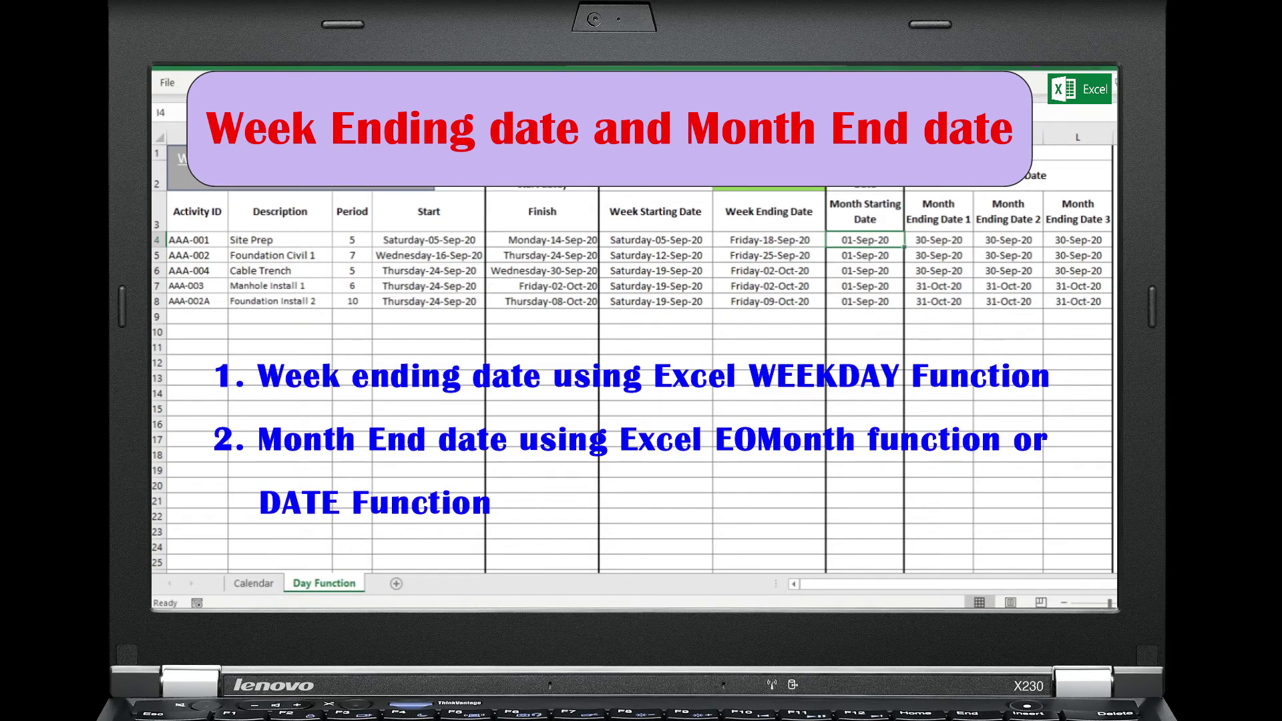
key(F2)
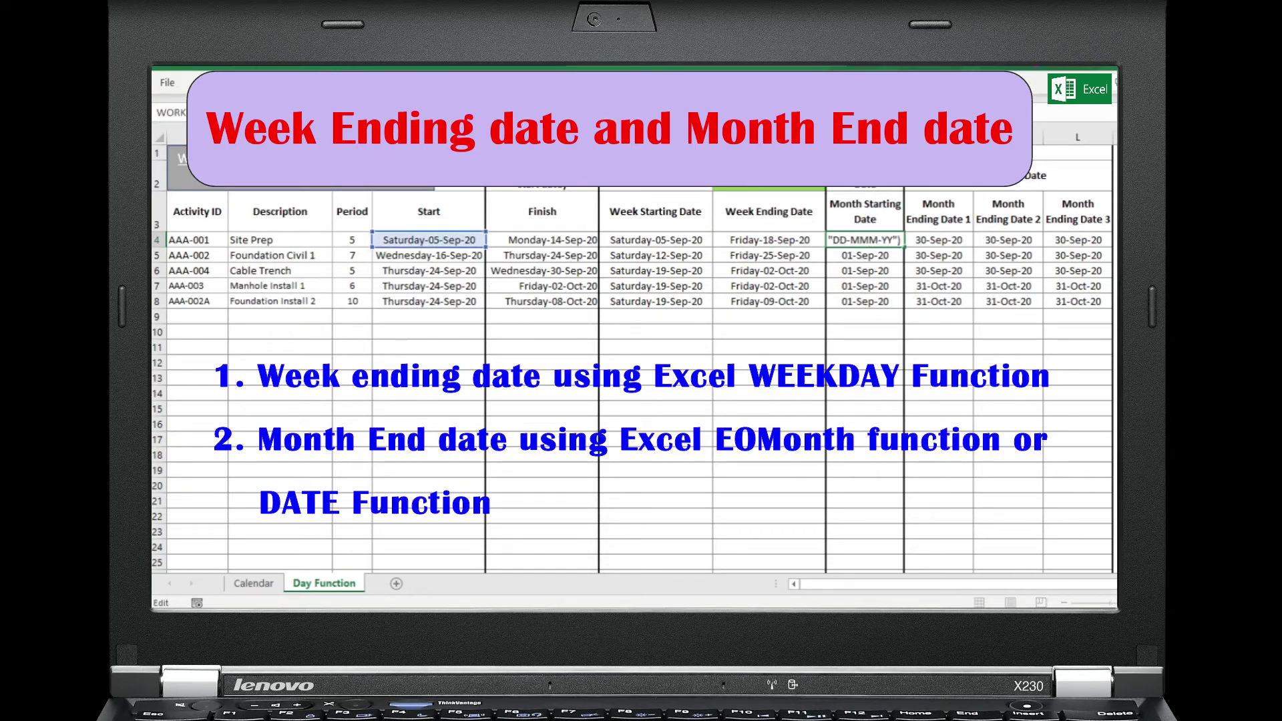
key(Escape)
key(Right)
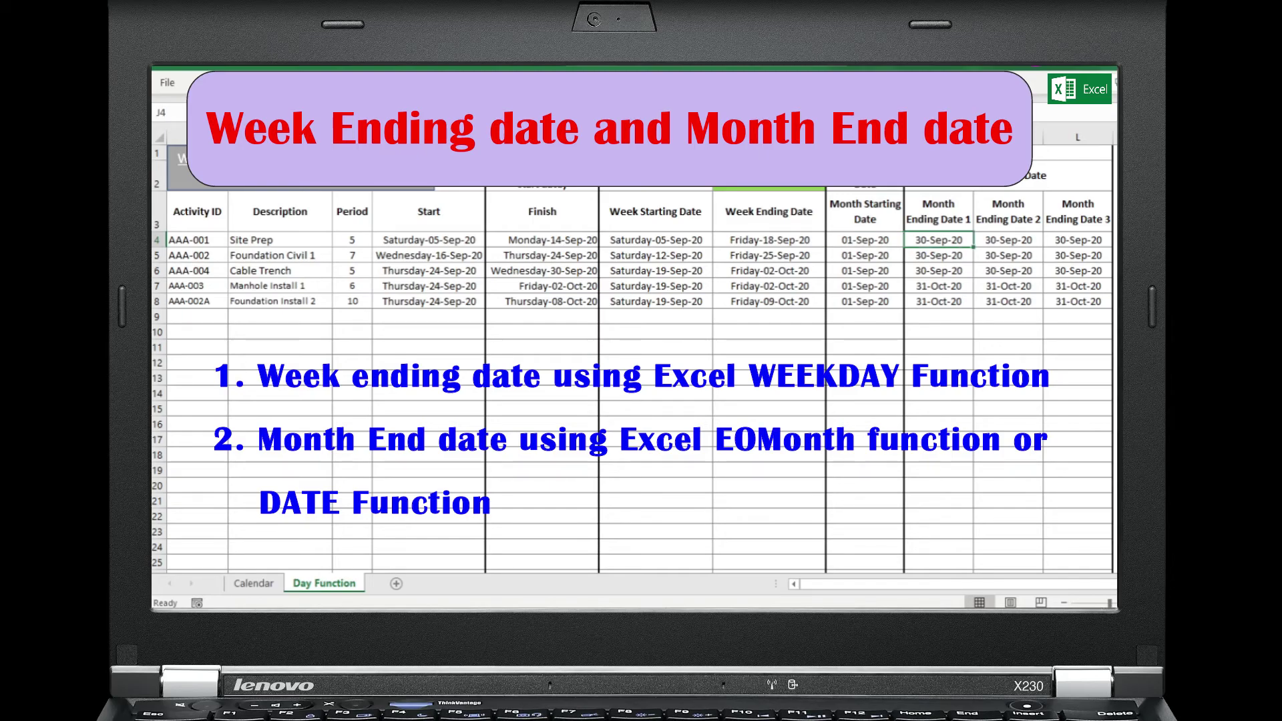
key(F2)
key(Escape)
key(Right)
key(F2)
key(Escape)
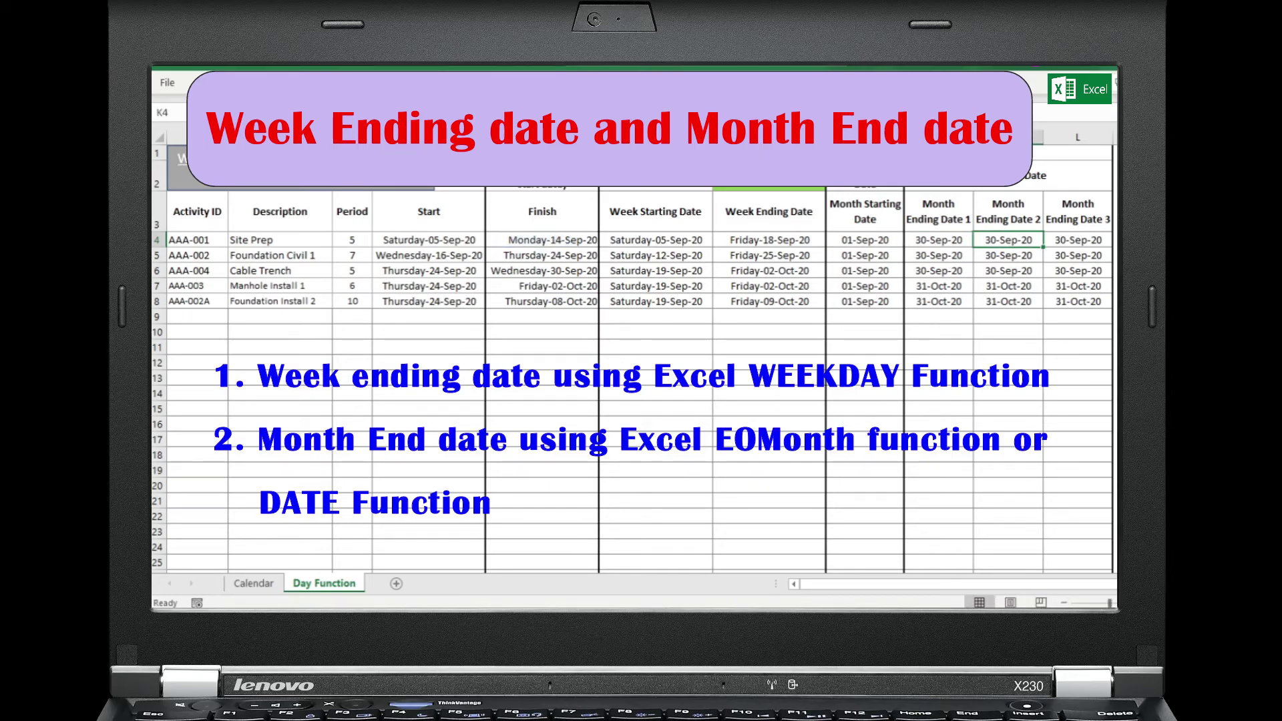
key(Right)
key(F2)
key(Escape)
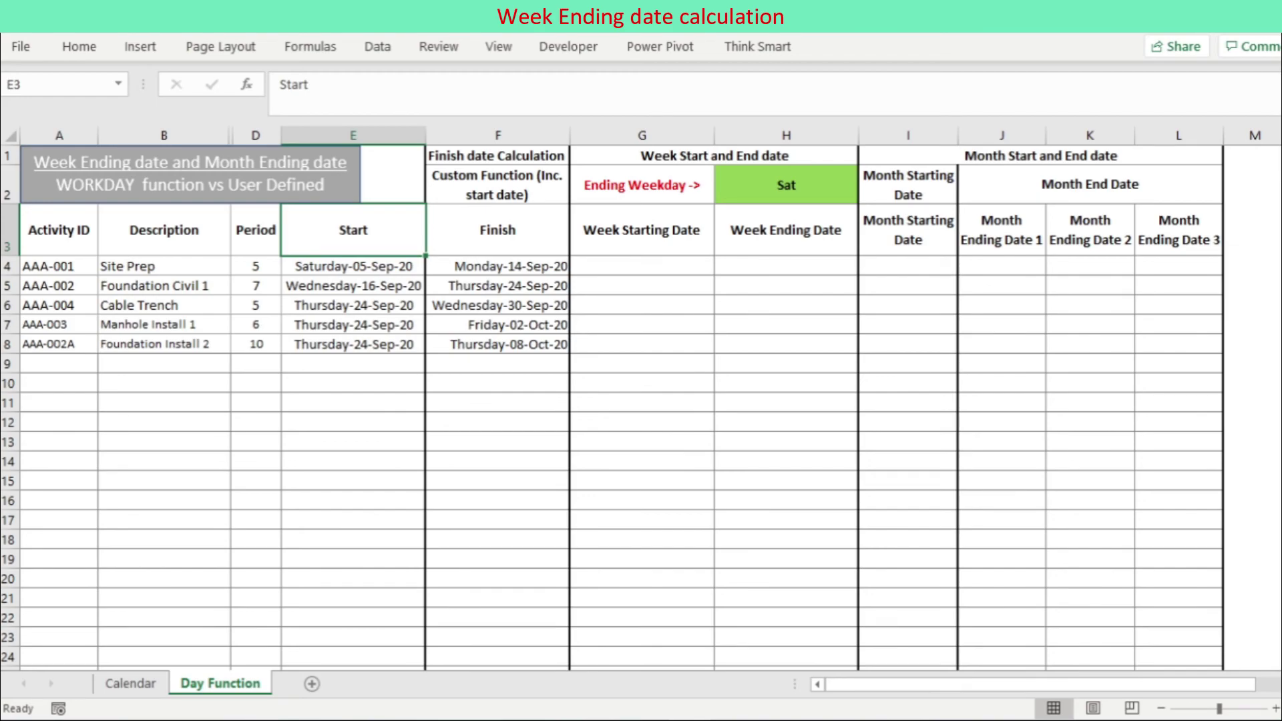
Step: Look over the Start, Finish, Week Starting Date and Week Ending Date headers and the Ending Weekday label
key(shift+Right)
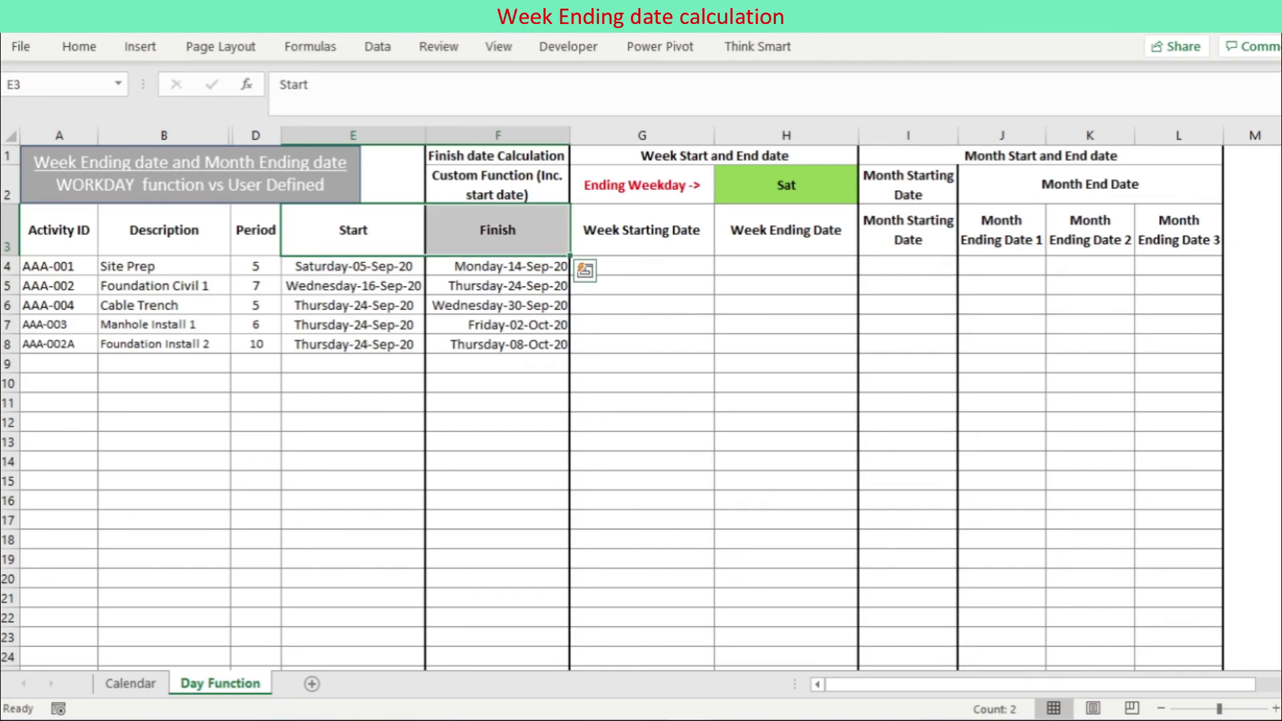
click(642, 230)
key(shift+Right)
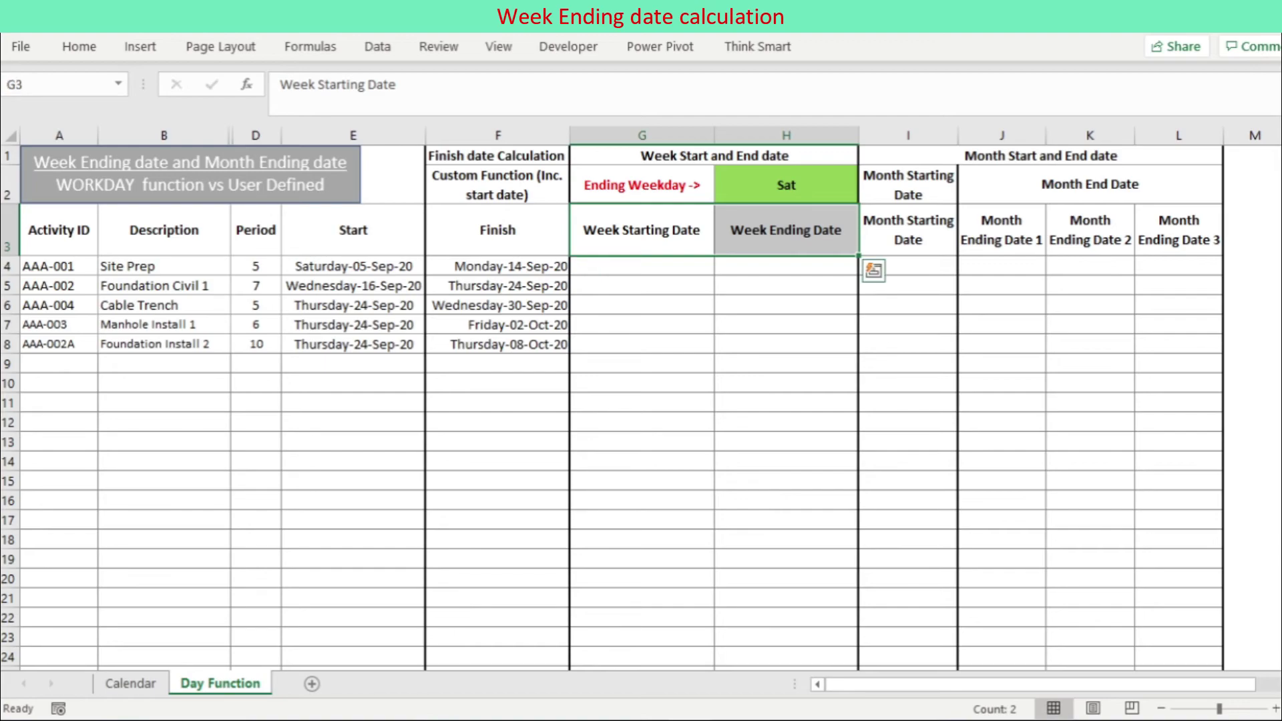
click(787, 230)
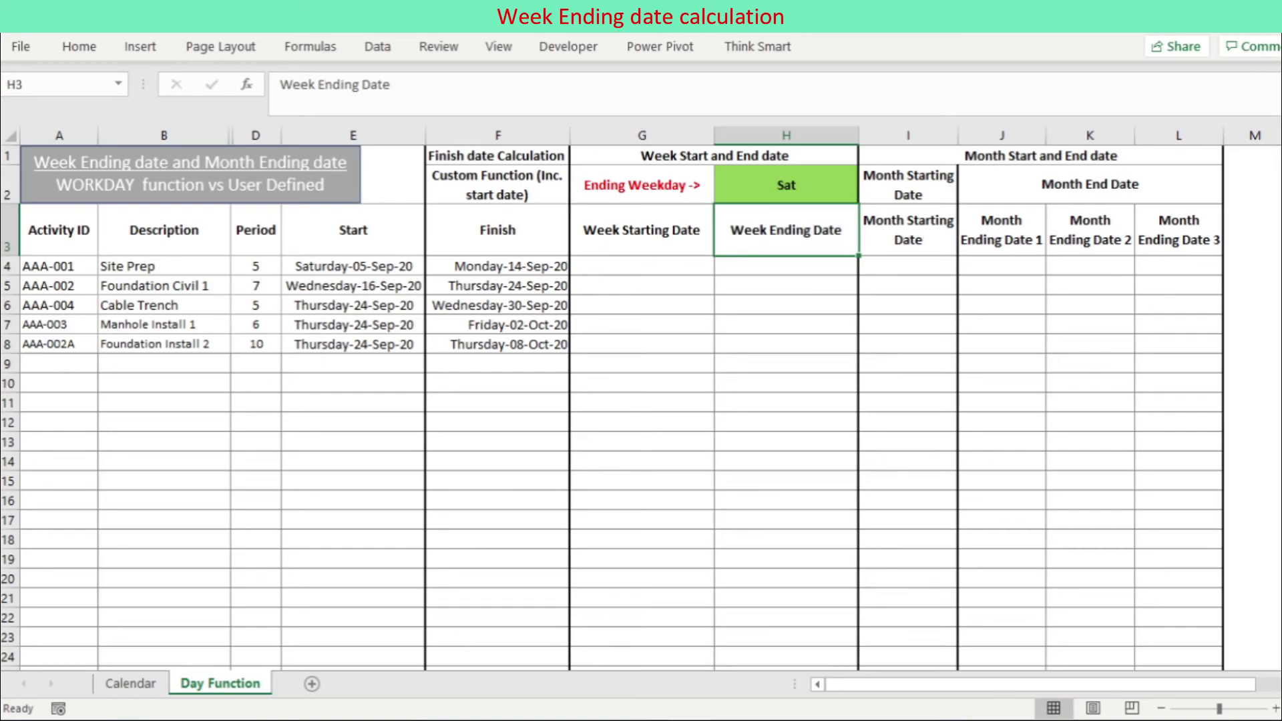
click(641, 185)
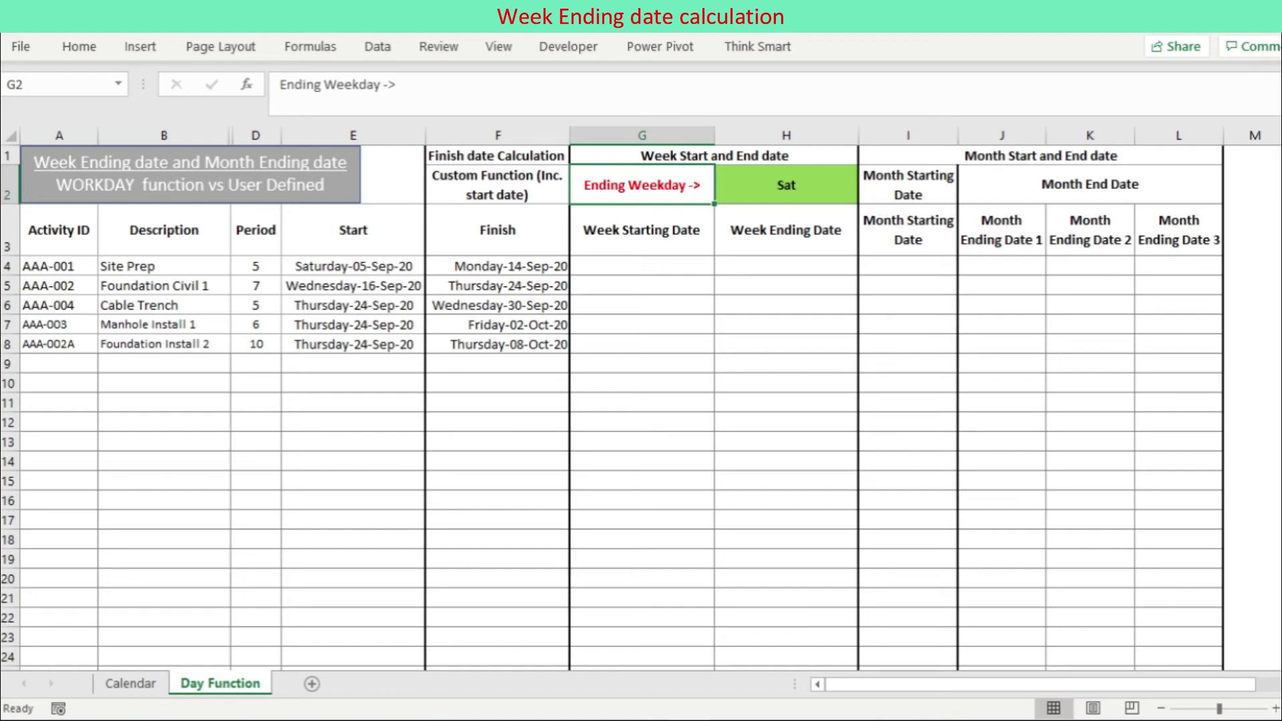
Step: Apply List data validation with source Sun,Mon,Tue,Wed,Thu,Fri, Sat to the Ending Weekday cell H2 and choose Sun
click(786, 185)
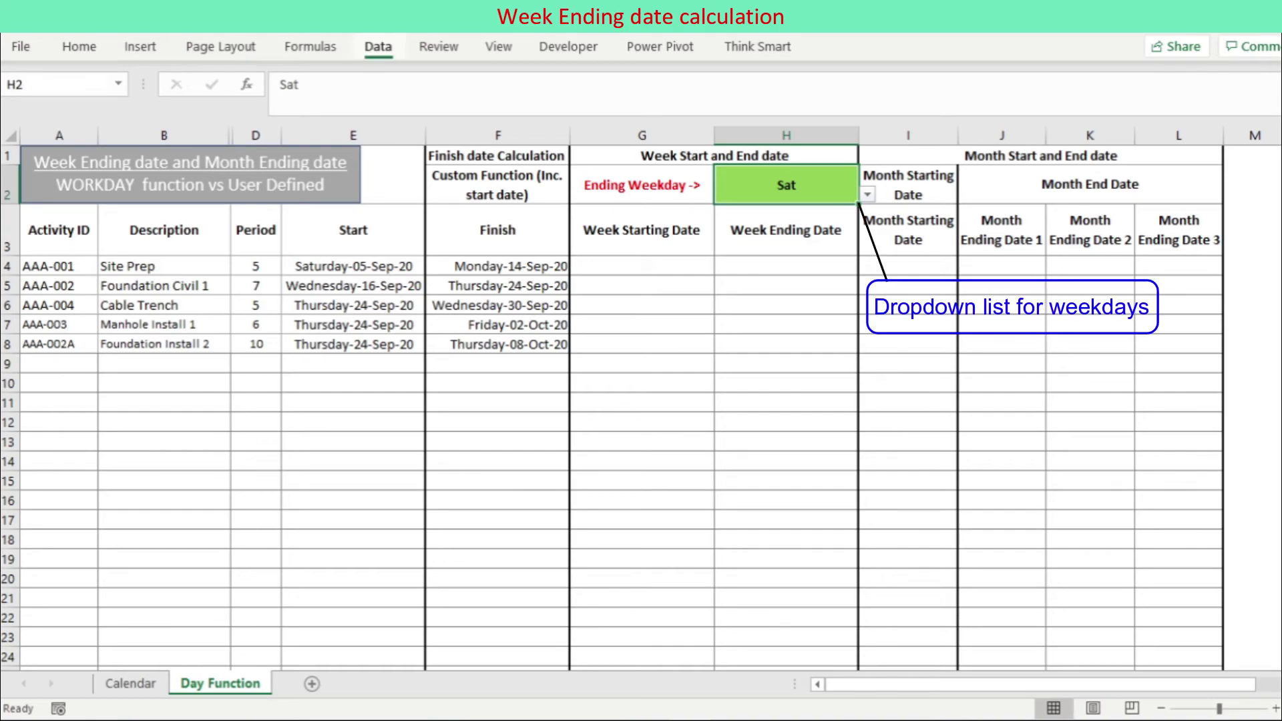
click(378, 47)
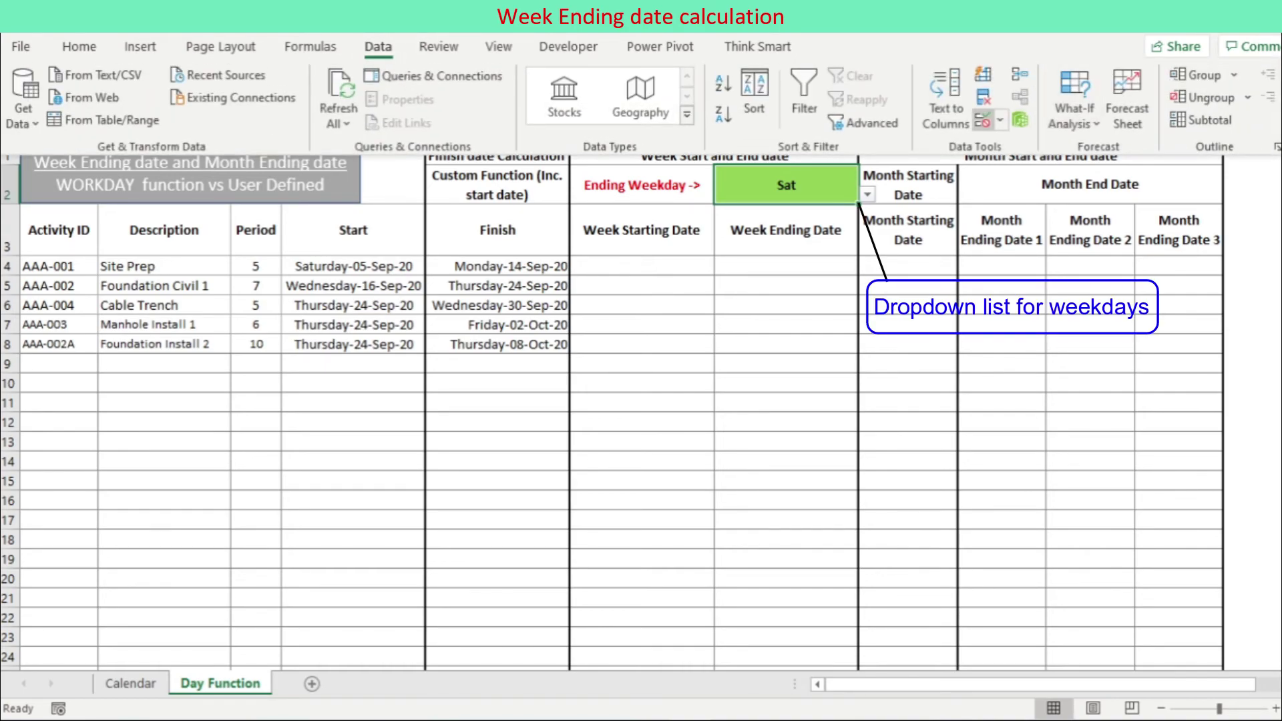
click(999, 120)
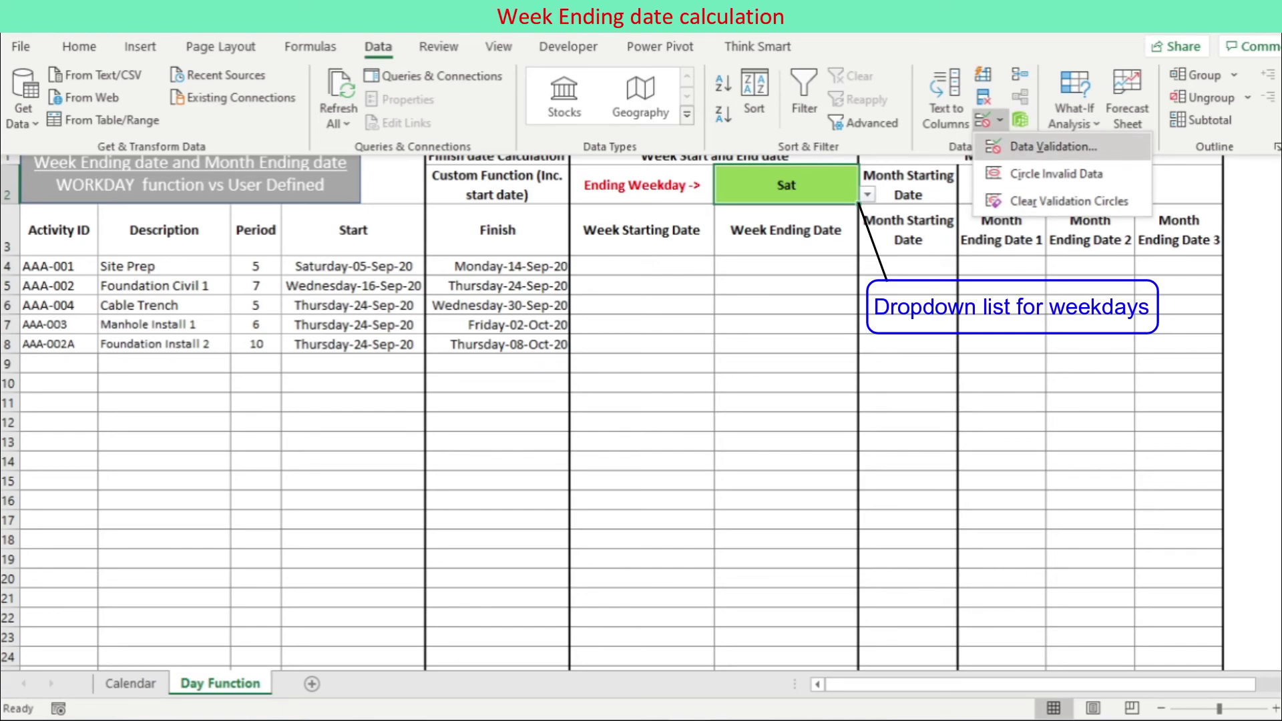
click(1053, 146)
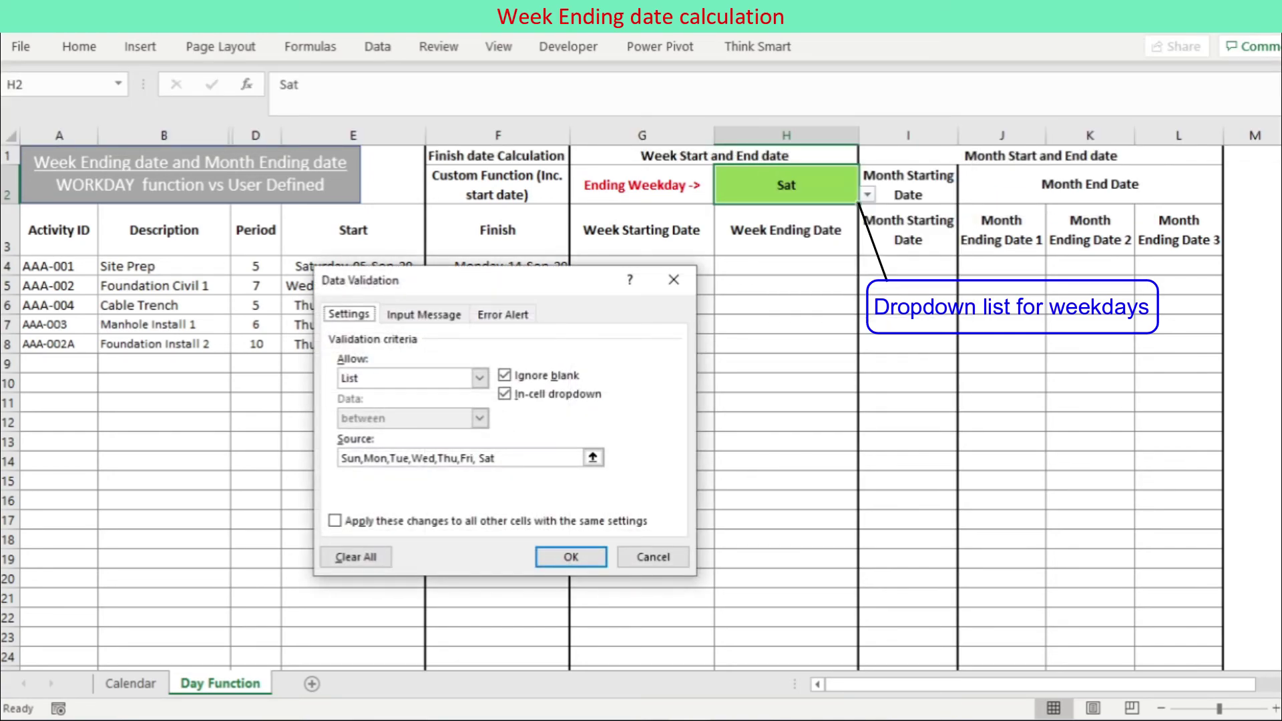
click(479, 379)
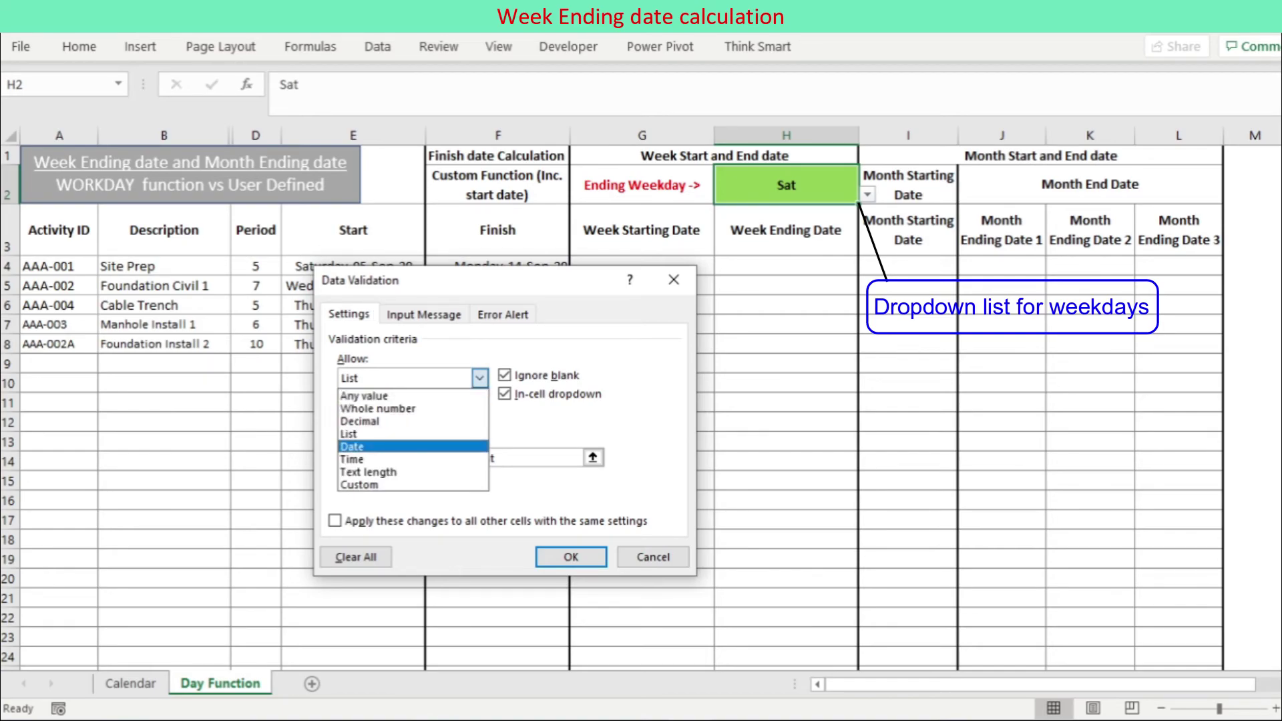
key(Up)
key(Return)
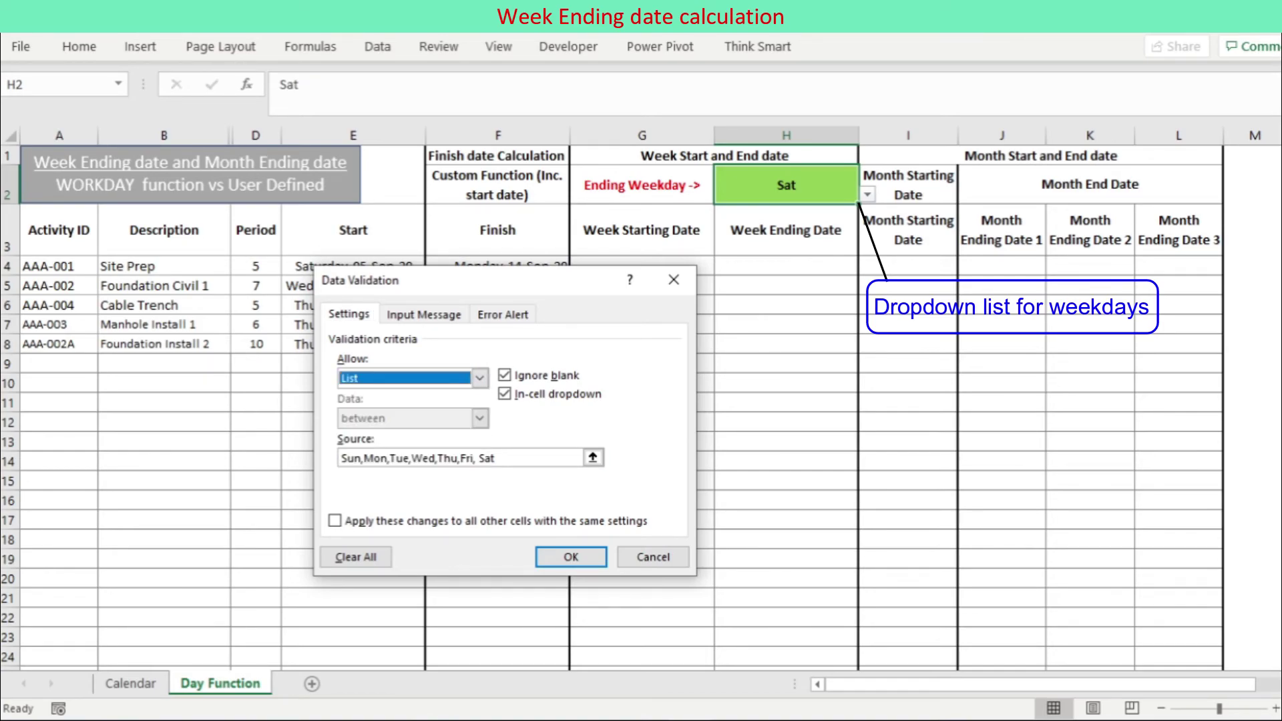
click(524, 458)
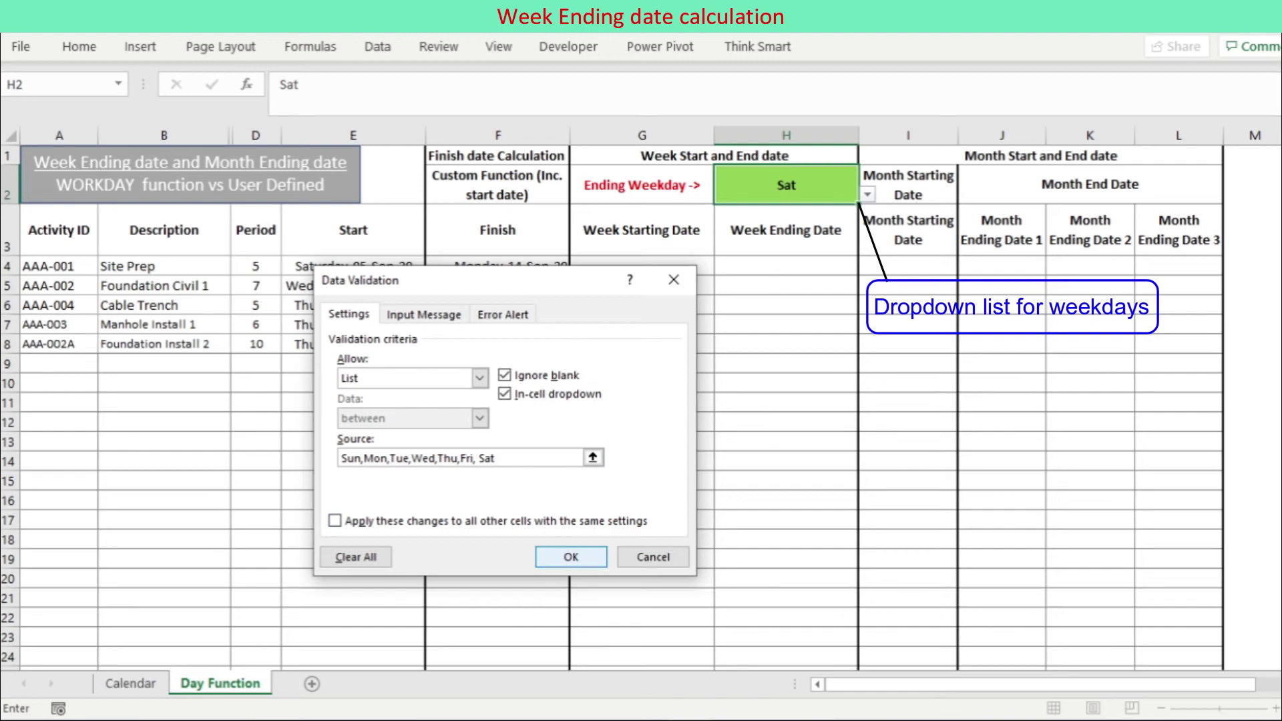
key(Return)
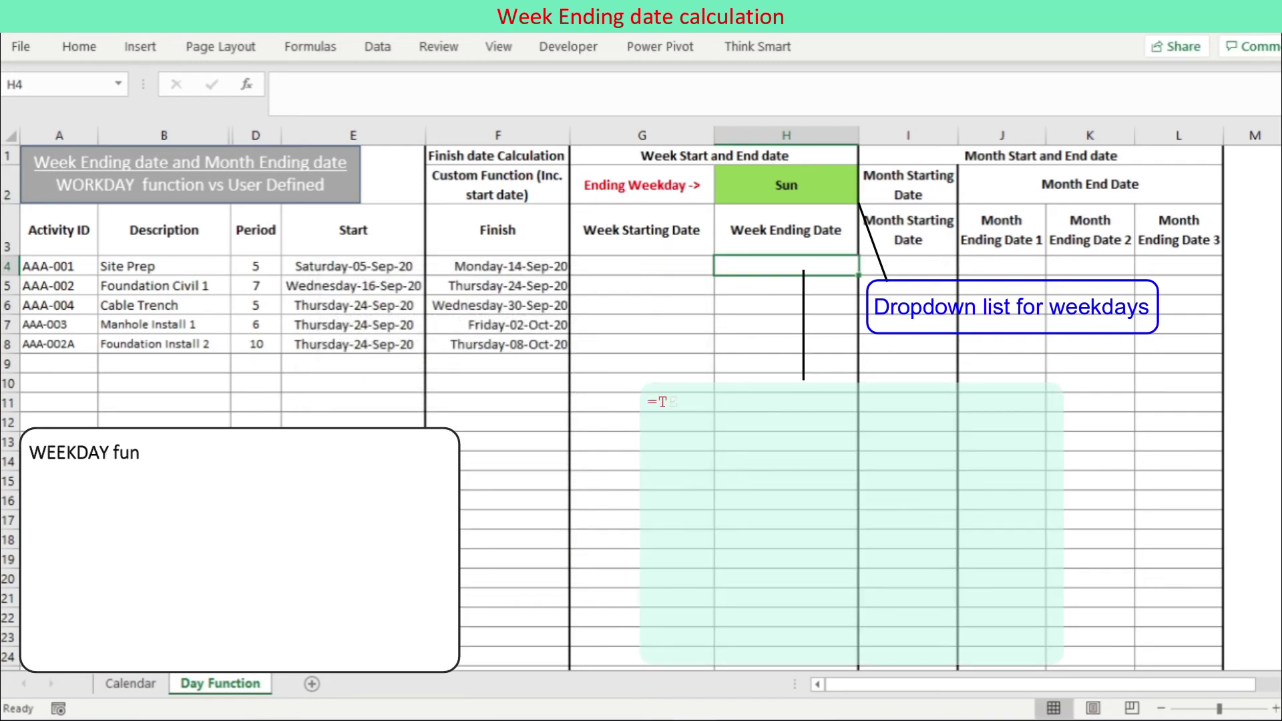
Step: Begin a SWITCH formula on H2 in cell H4, with "SUN" returning F4-WEEKDAY(F4,11)+7 and "MON" returning F4-WEEKDAY(F4,12)+7
text(SWITCH(H2,)
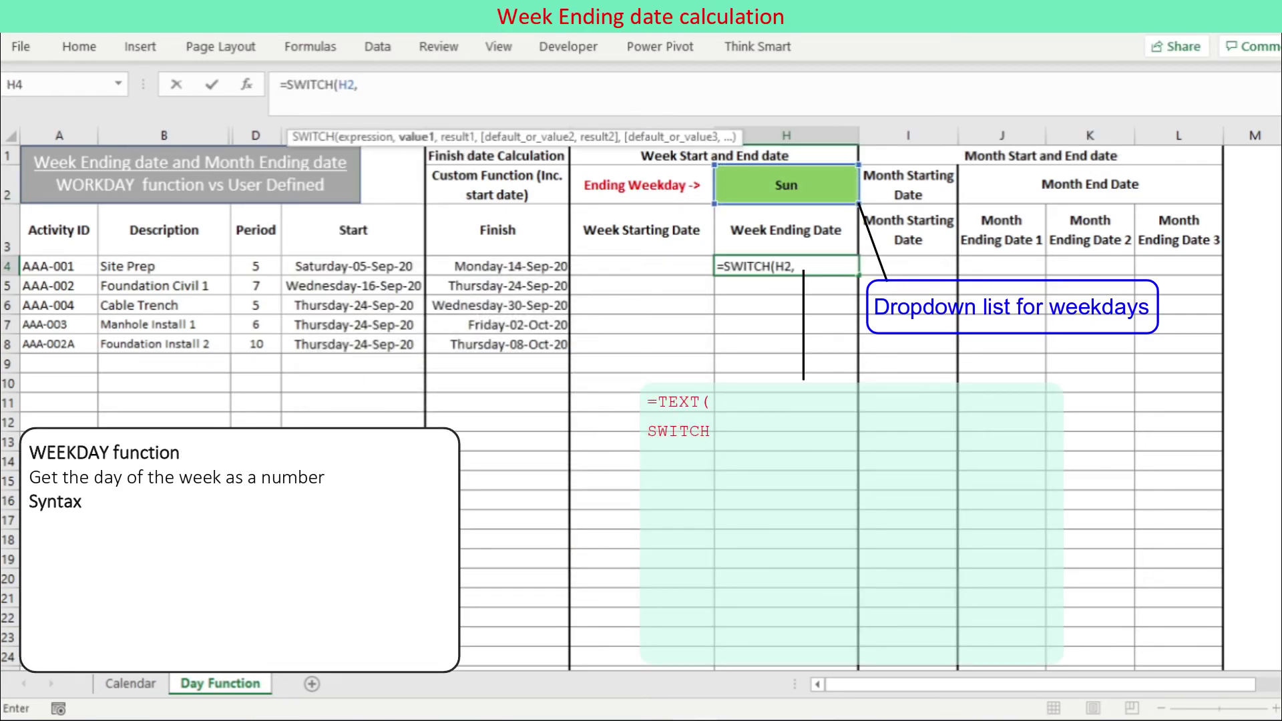
text("SUN",)
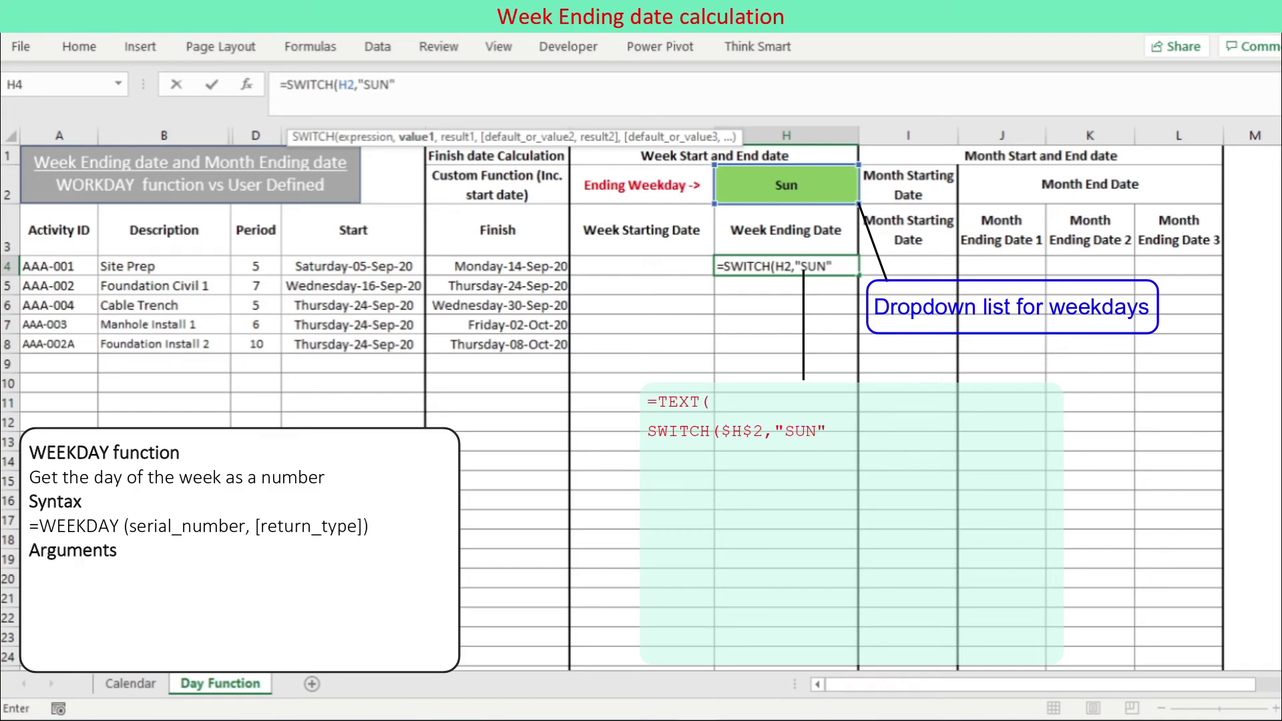
text(F4-)
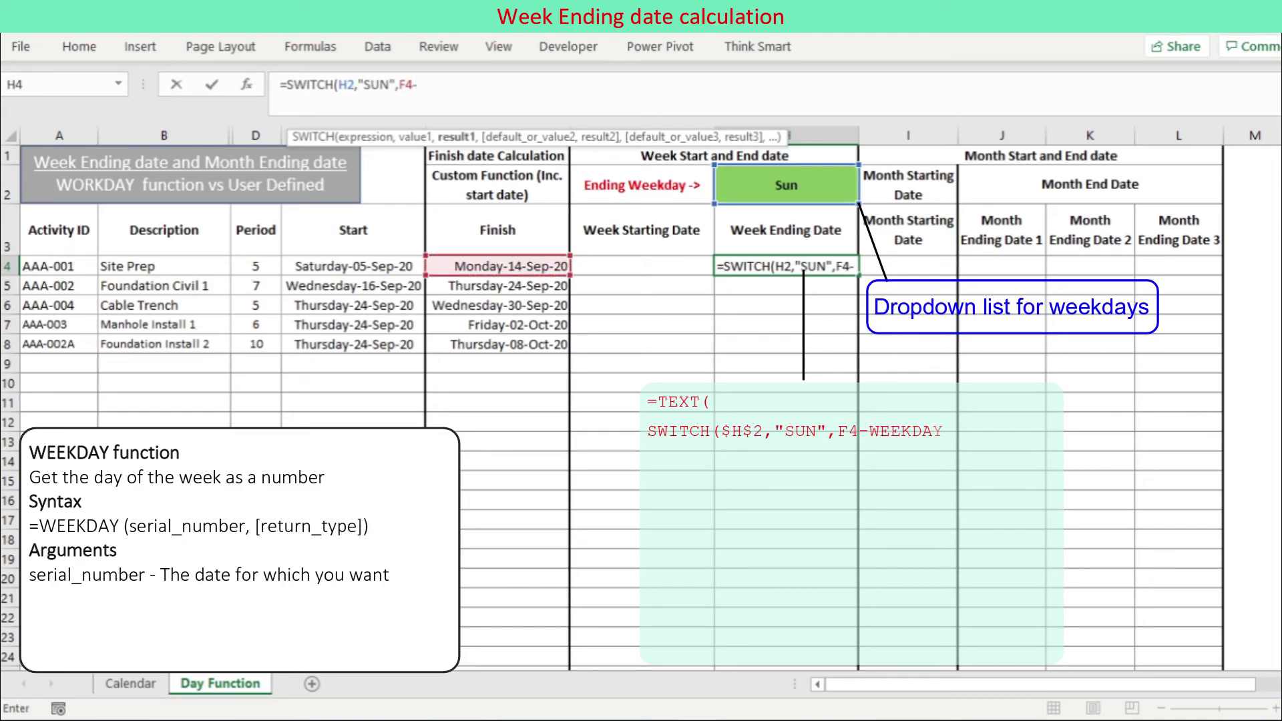
text(WEEKDAY(F4,11)
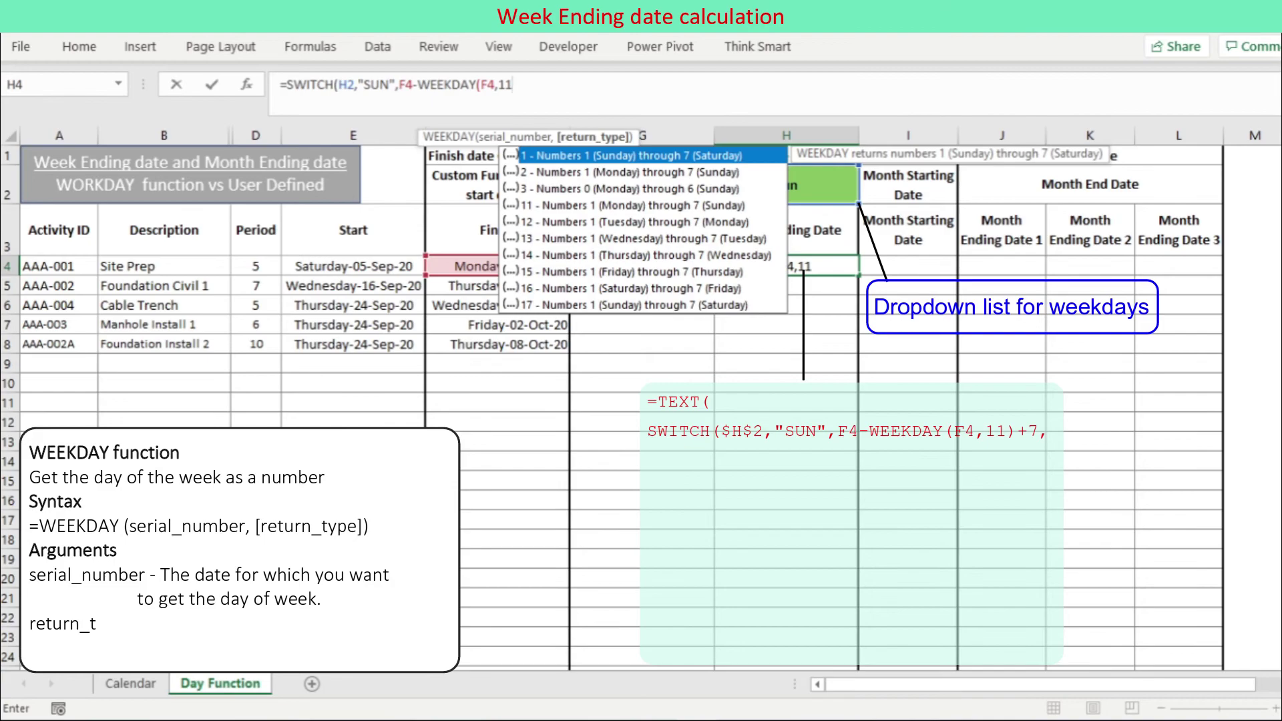
text()+7,"MON",)
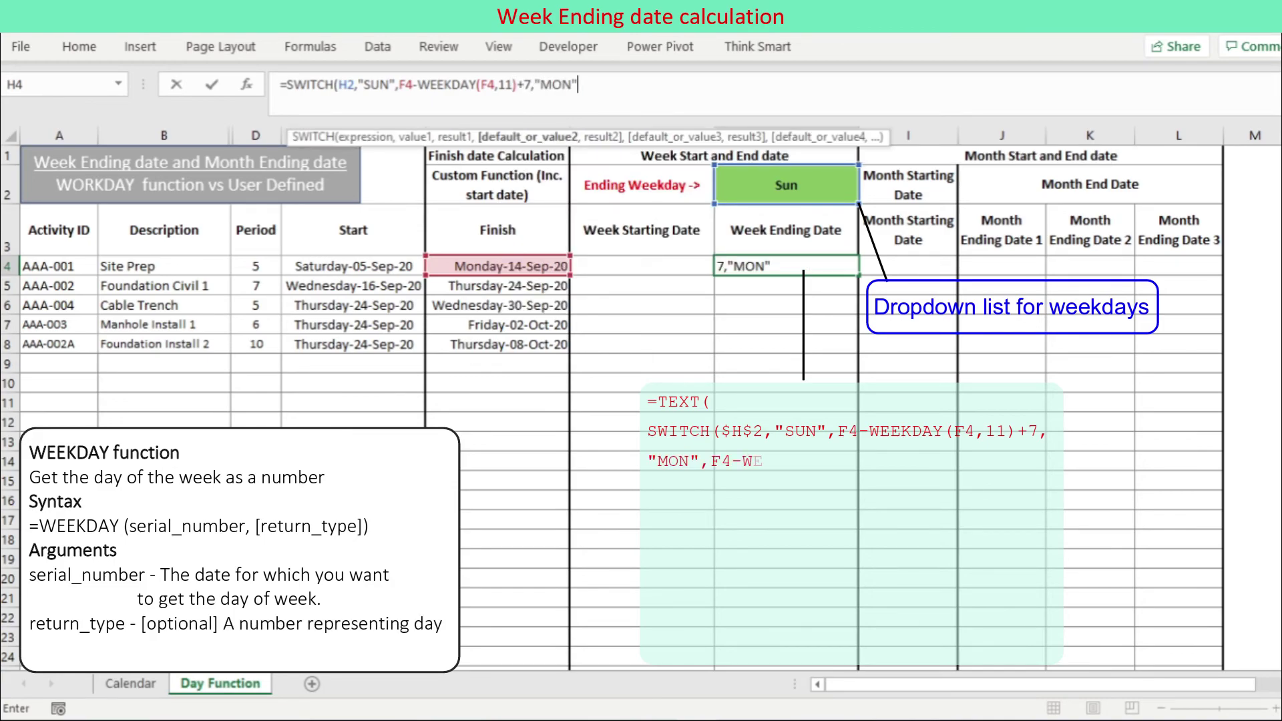
text(F4-WEEKDAY()
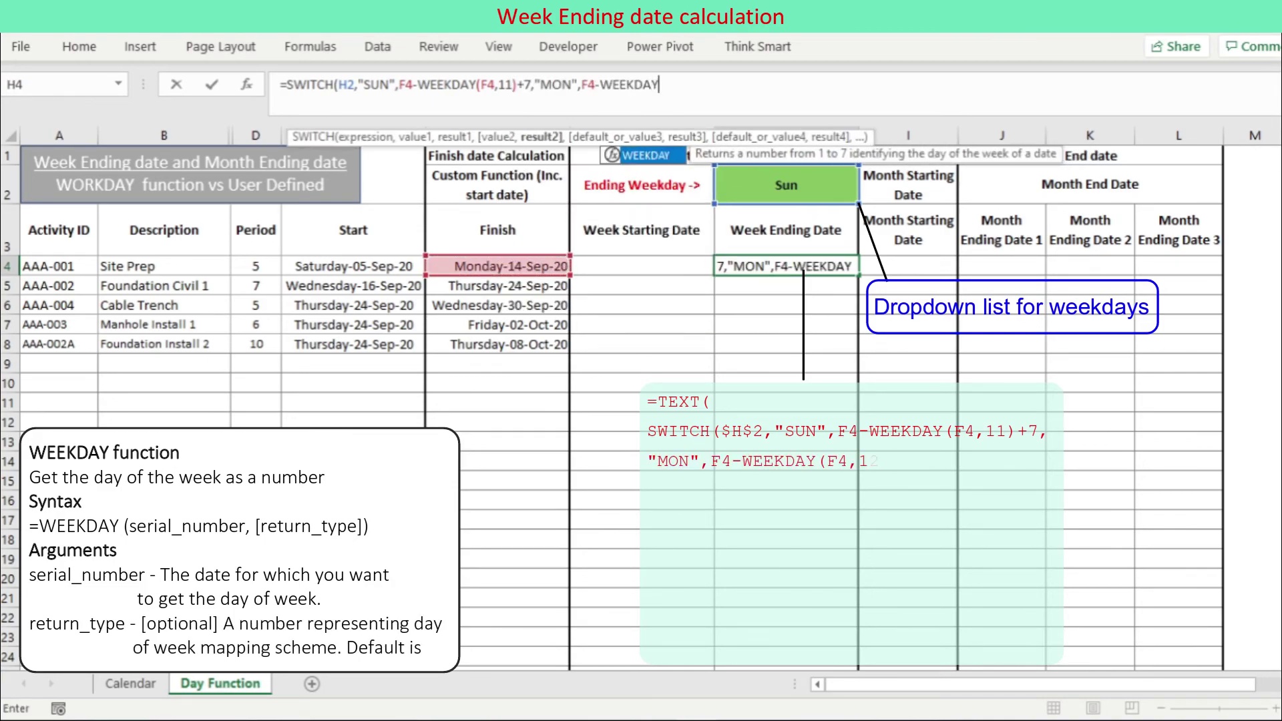
text(F4,12)+7,)
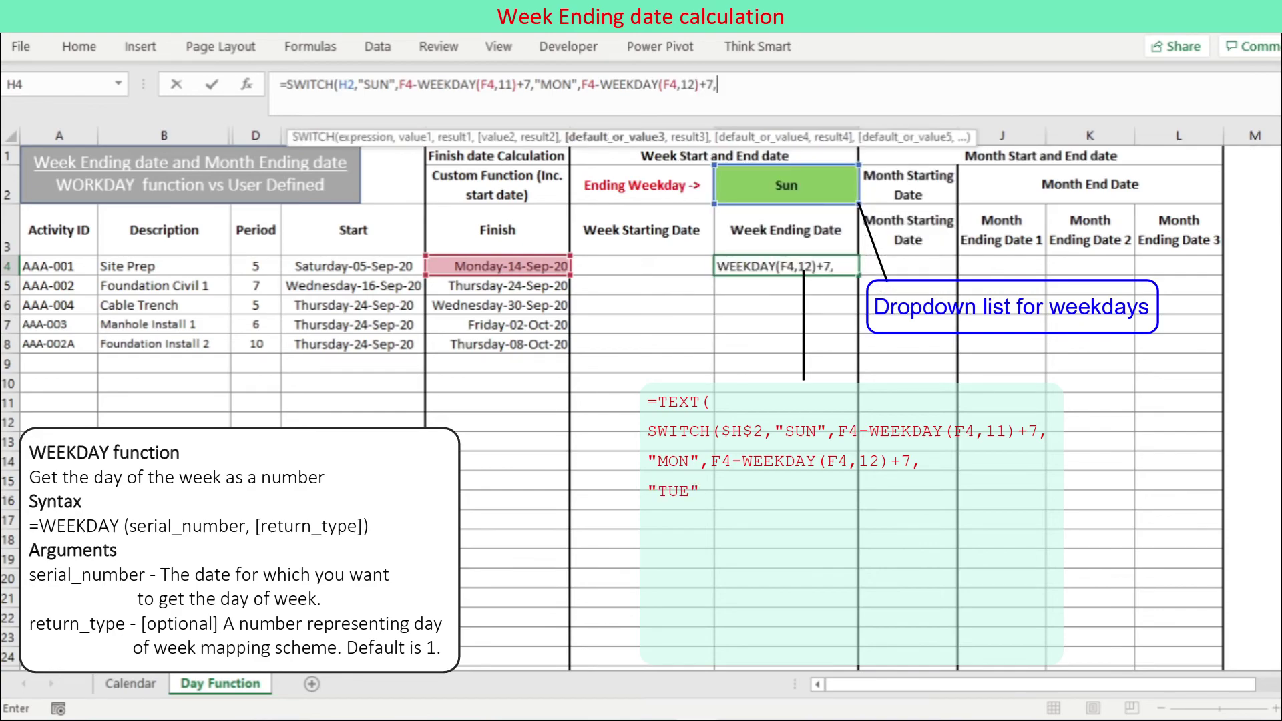
Step: Extend the H4 SWITCH formula with "TUE" returning F4-WEEKDAY(F4,13)+7 and "WED" returning F4-WEEKDAY(F4,14)+7
text("TUE",F4)
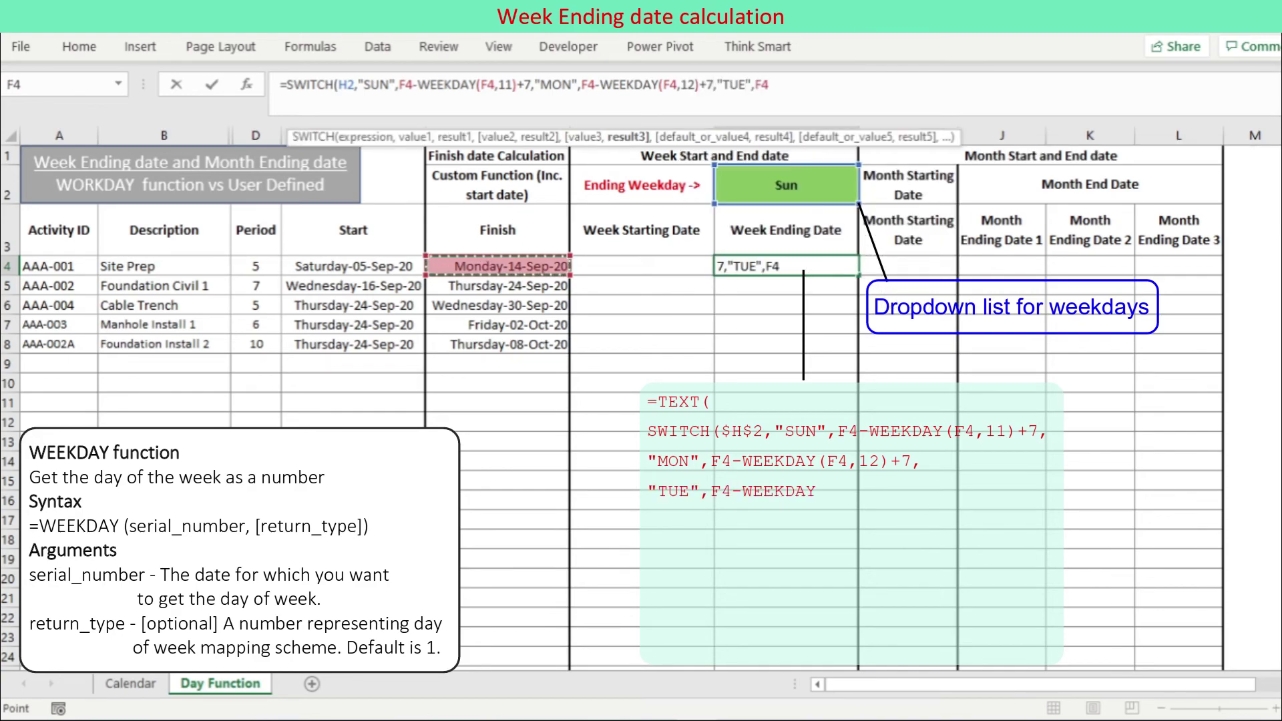
text(-WEEKDAY(F4,13)+7)
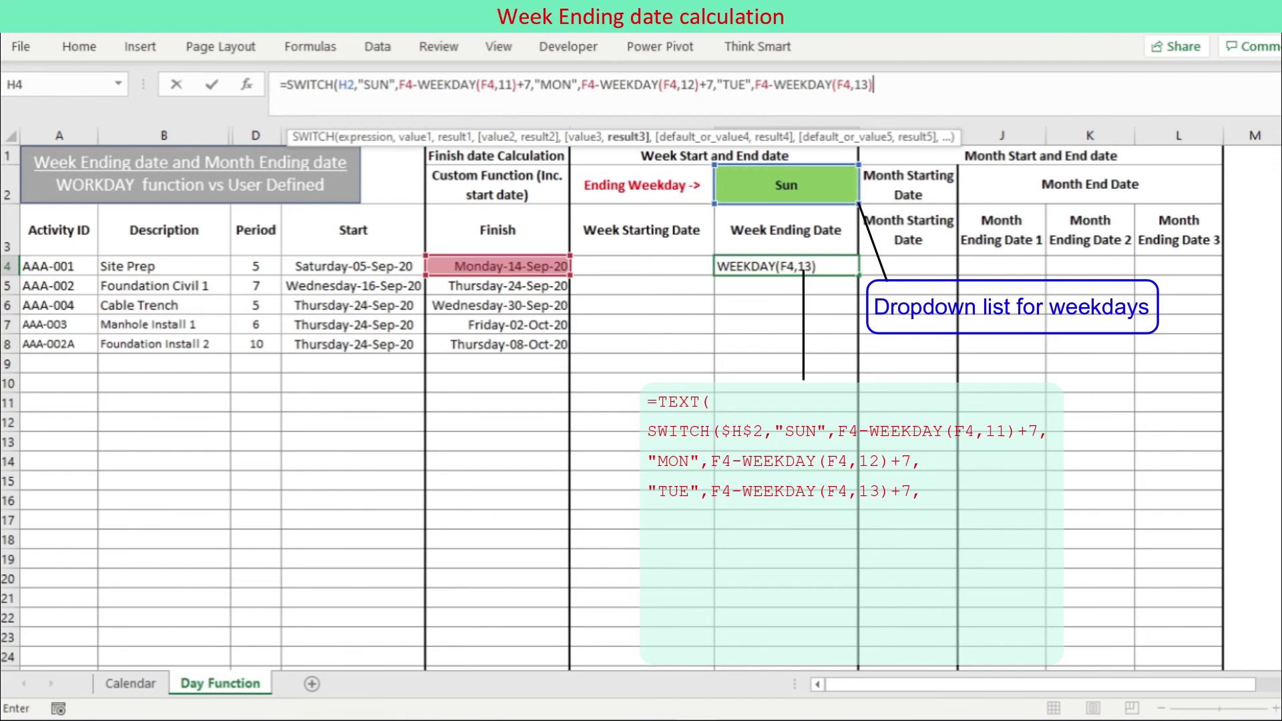
text(,"WED",F4)
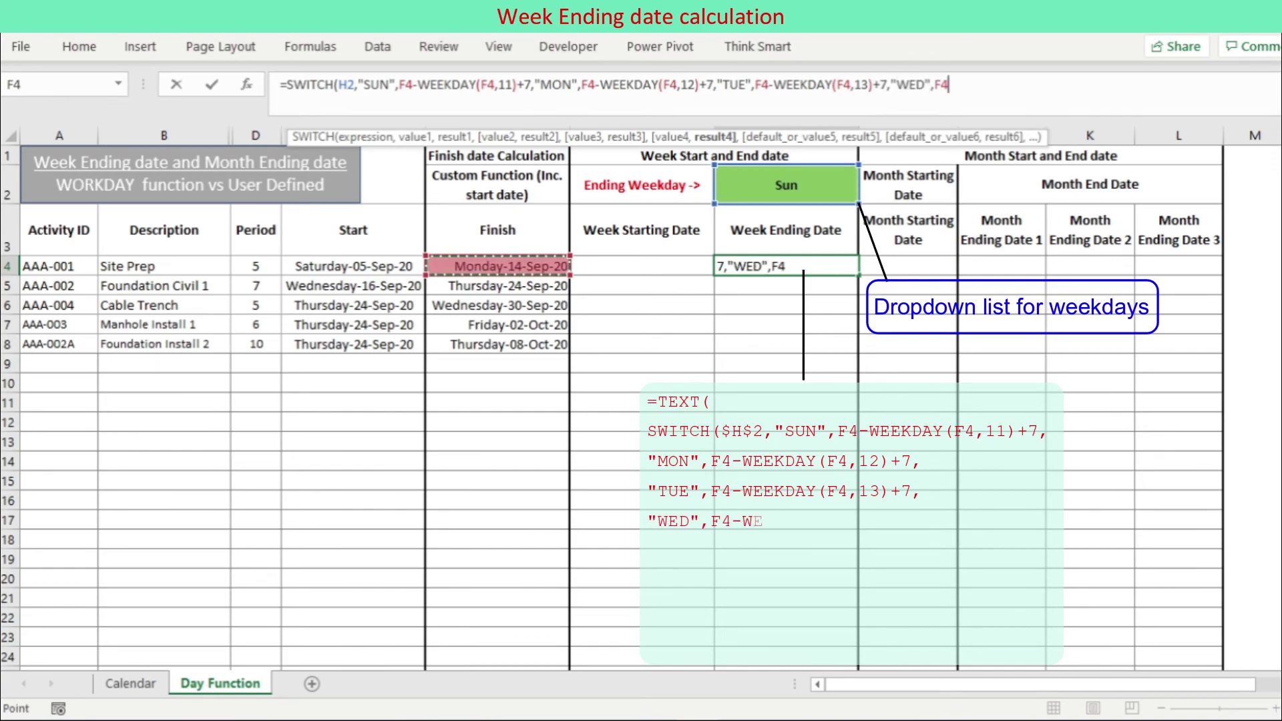
text(-WEEKDAY(F4,14))
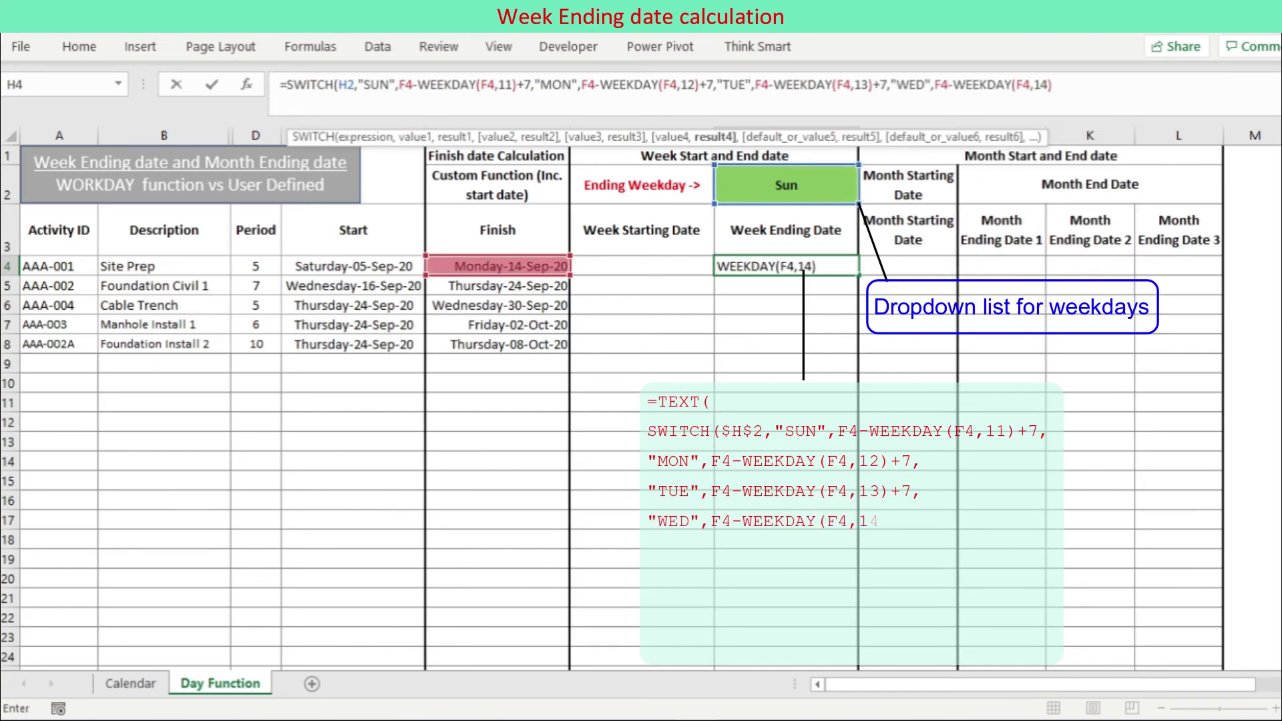
text(+7,"THU",)
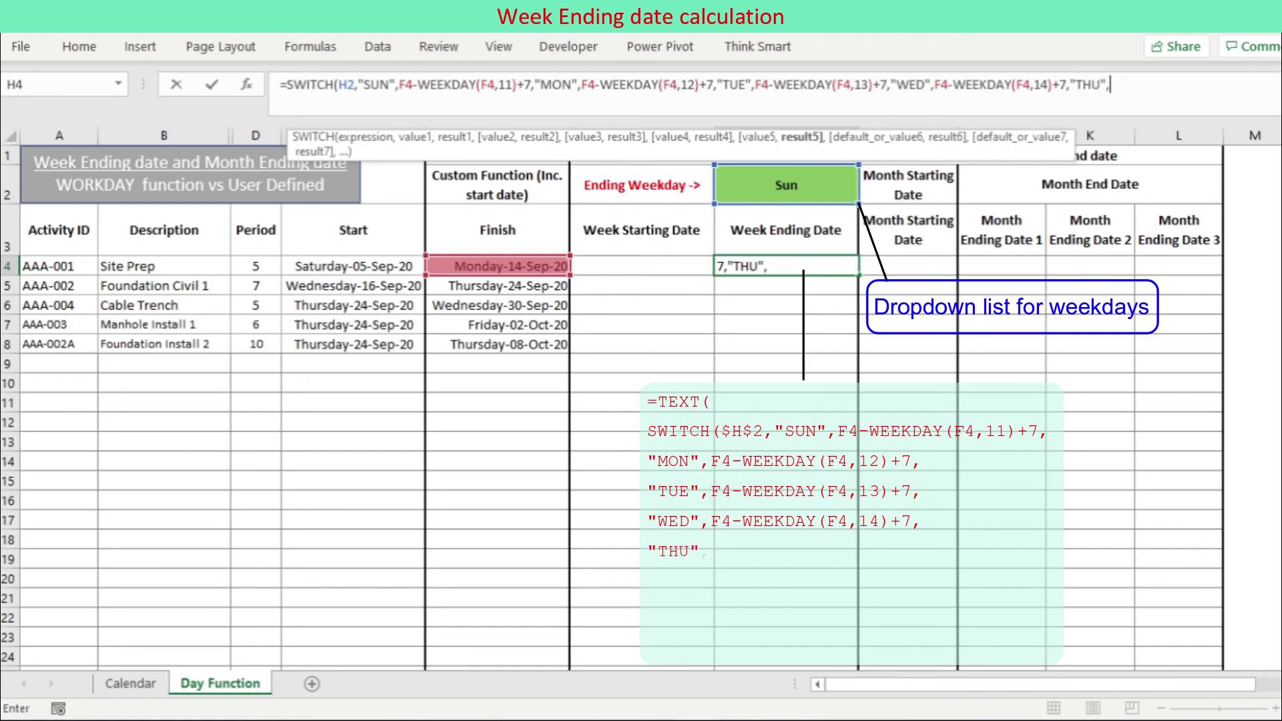
Step: Add the "THU" case F4-WEEKDAY(F4,15)+7 and the "FRI" case using F4-WEEKDAY(F4,16) to the H4 SWITCH formula
text(F4-WEEKDAY(F4)
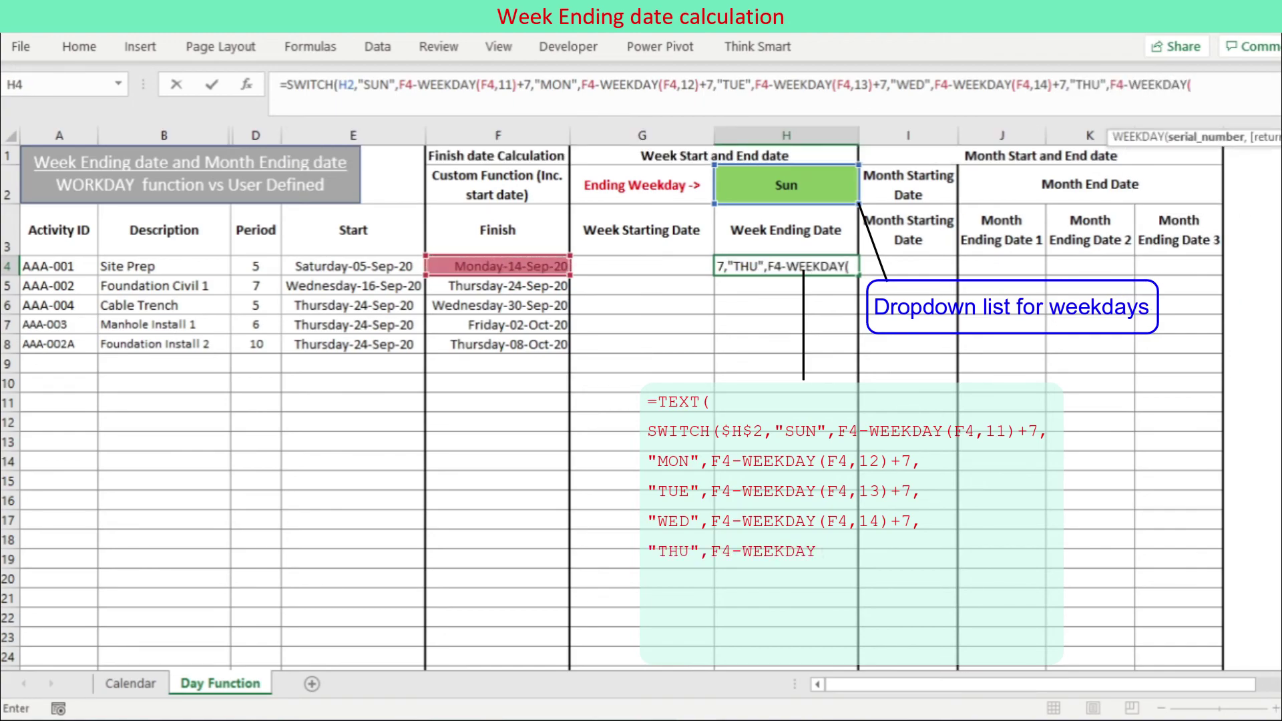
text(,15)+)
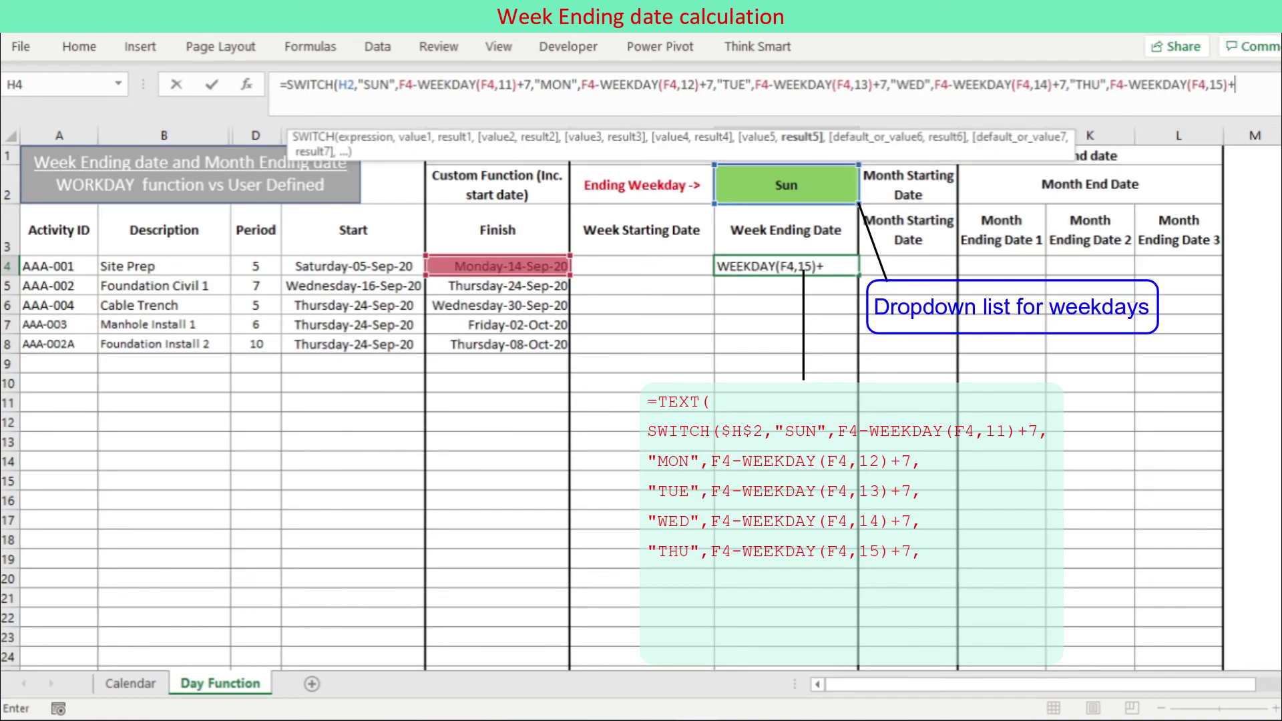
text(7,"FRI",)
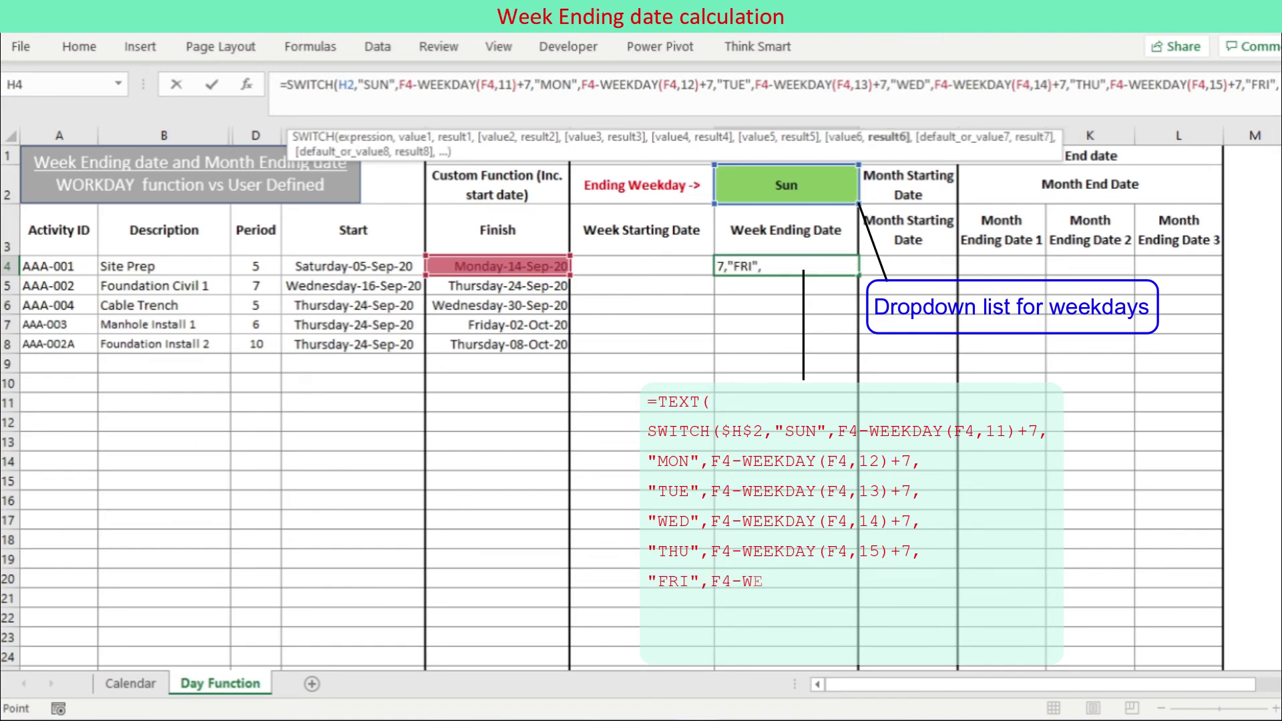
text(F4-WEEKDAY()
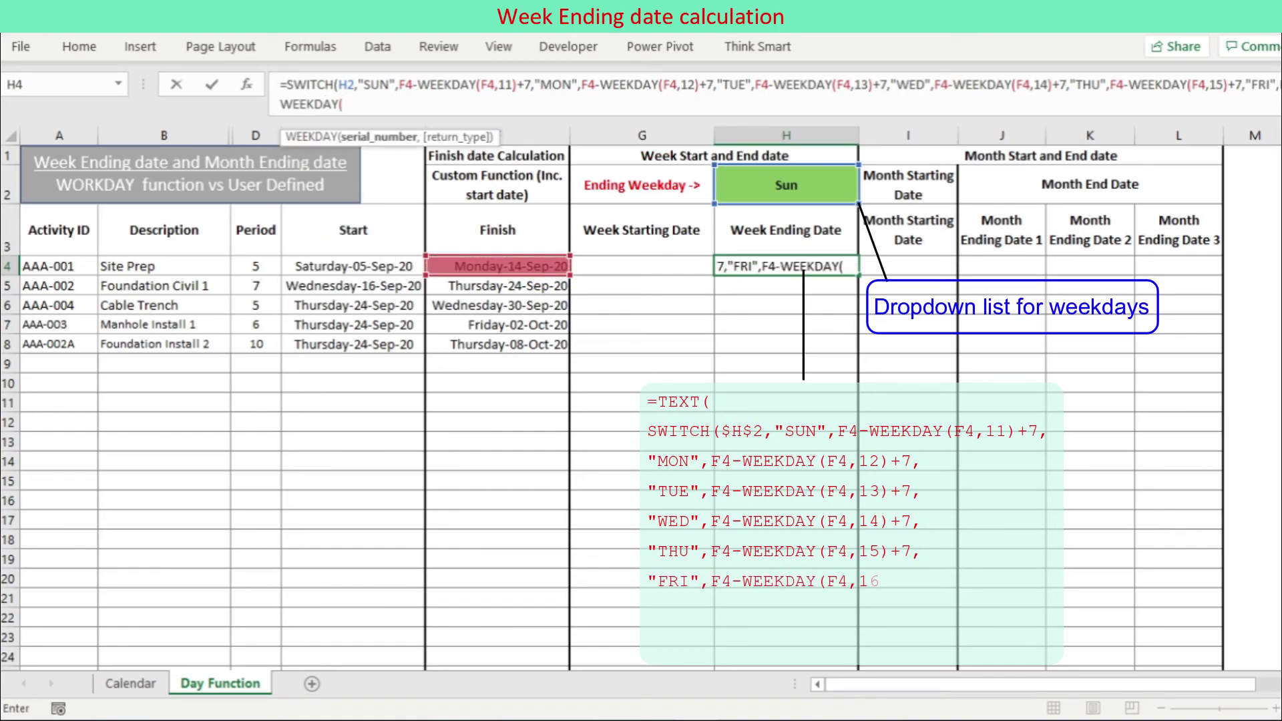
text(F4,16)
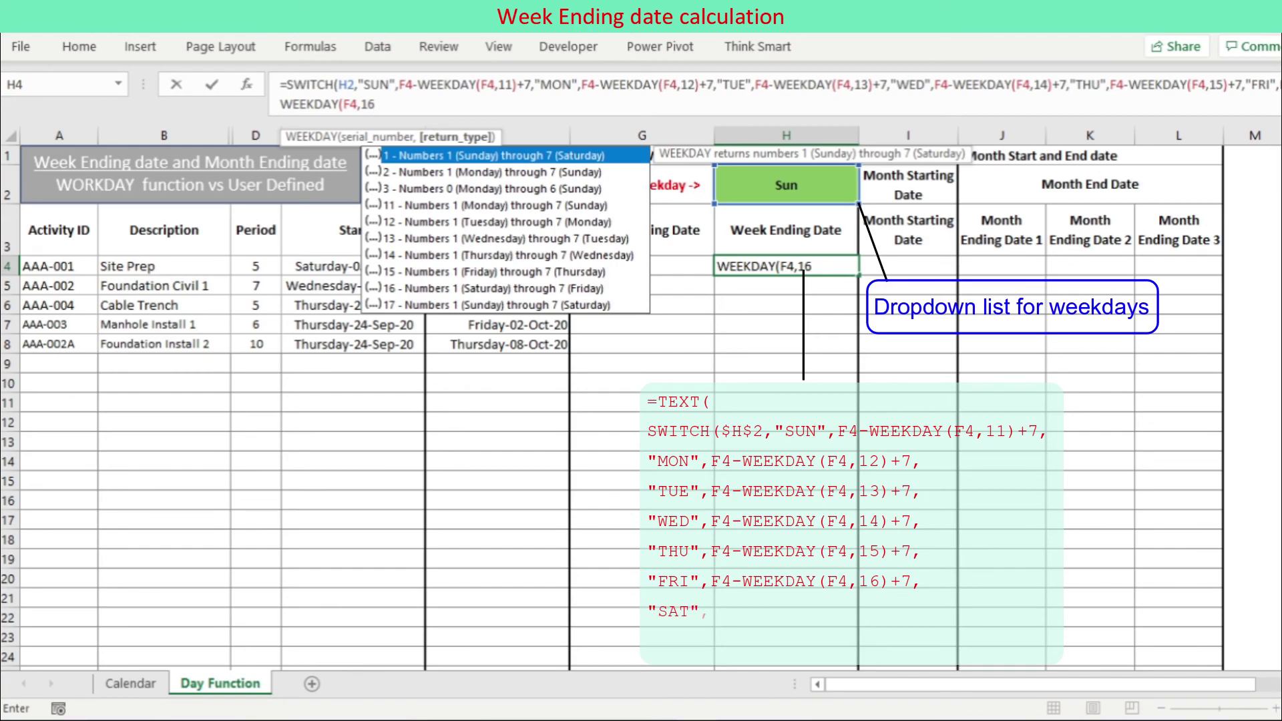
Step: Complete the H4 SWITCH formula with "SAT" returning F4-WEEKDAY(F4,17)+7 and enter it
text()+7,"SAT",)
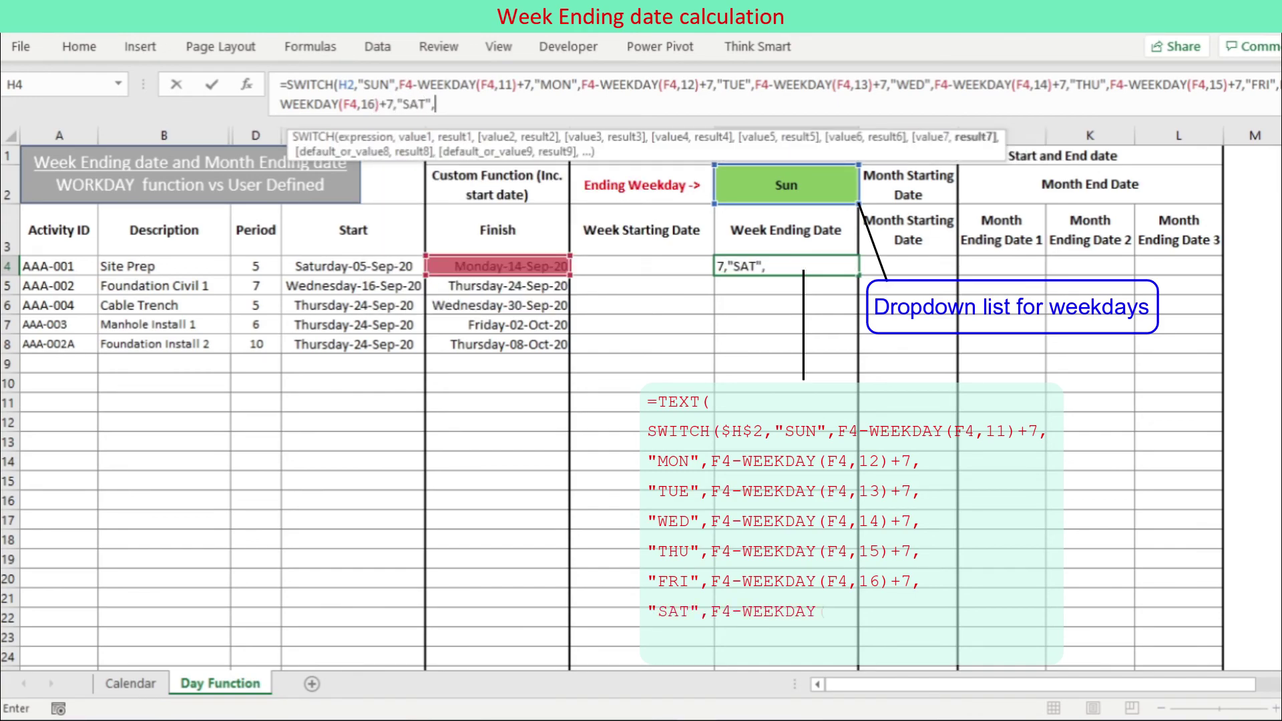
click(498, 266)
text(-WEEKDAY()
click(497, 266)
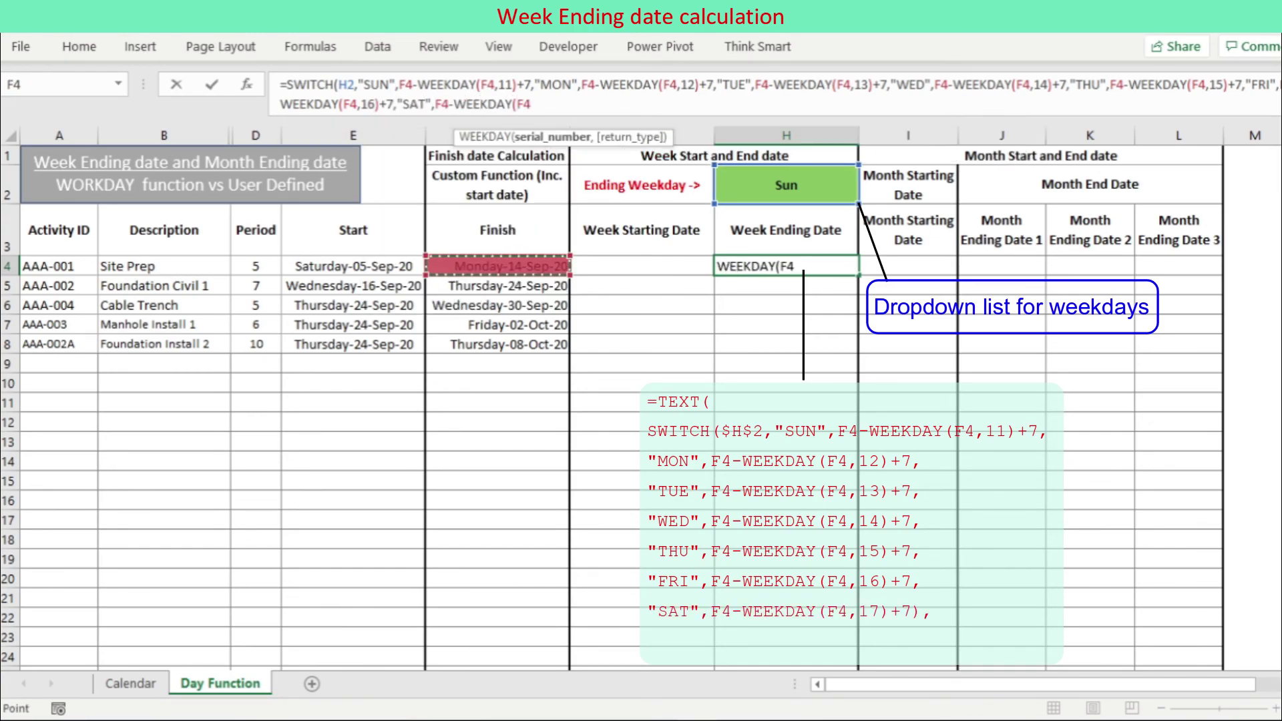
text(,16)+7))
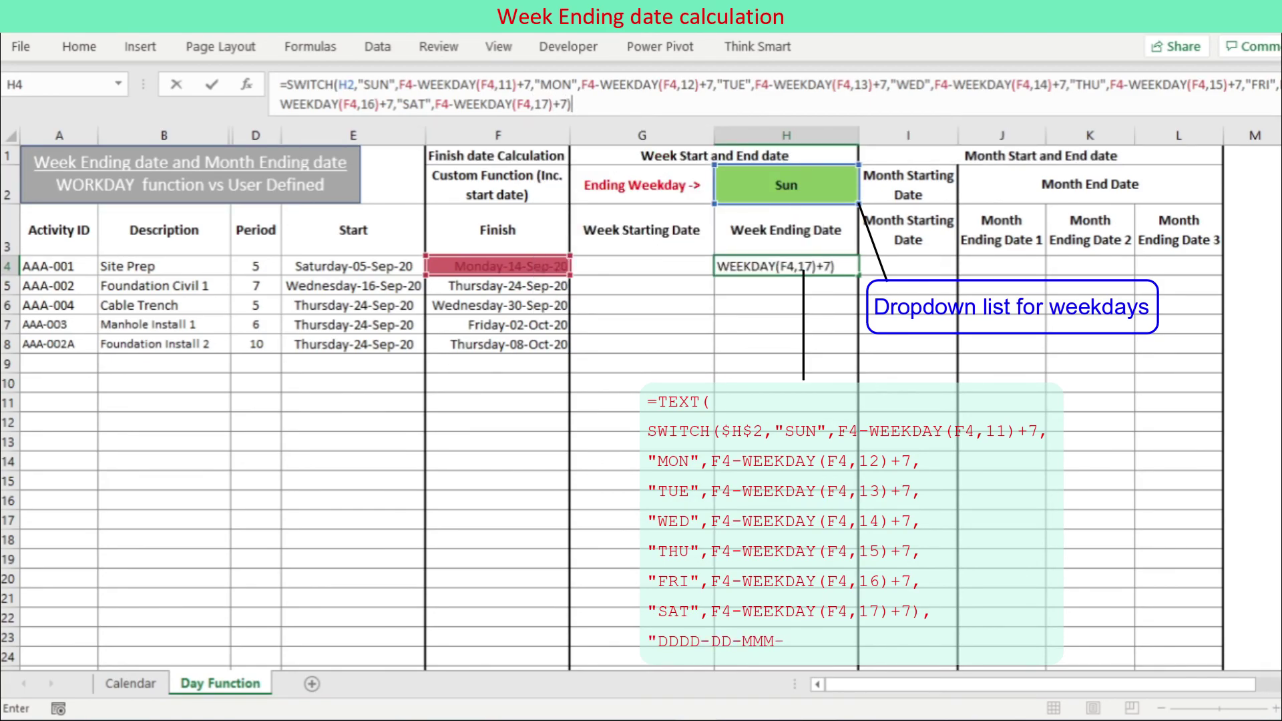
key(Return)
Step: Wrap the H4 SWITCH formula in TEXT with format "DDDD-DD-MMM-YY" and fill it down to H8
click(285, 84)
text(TEX)
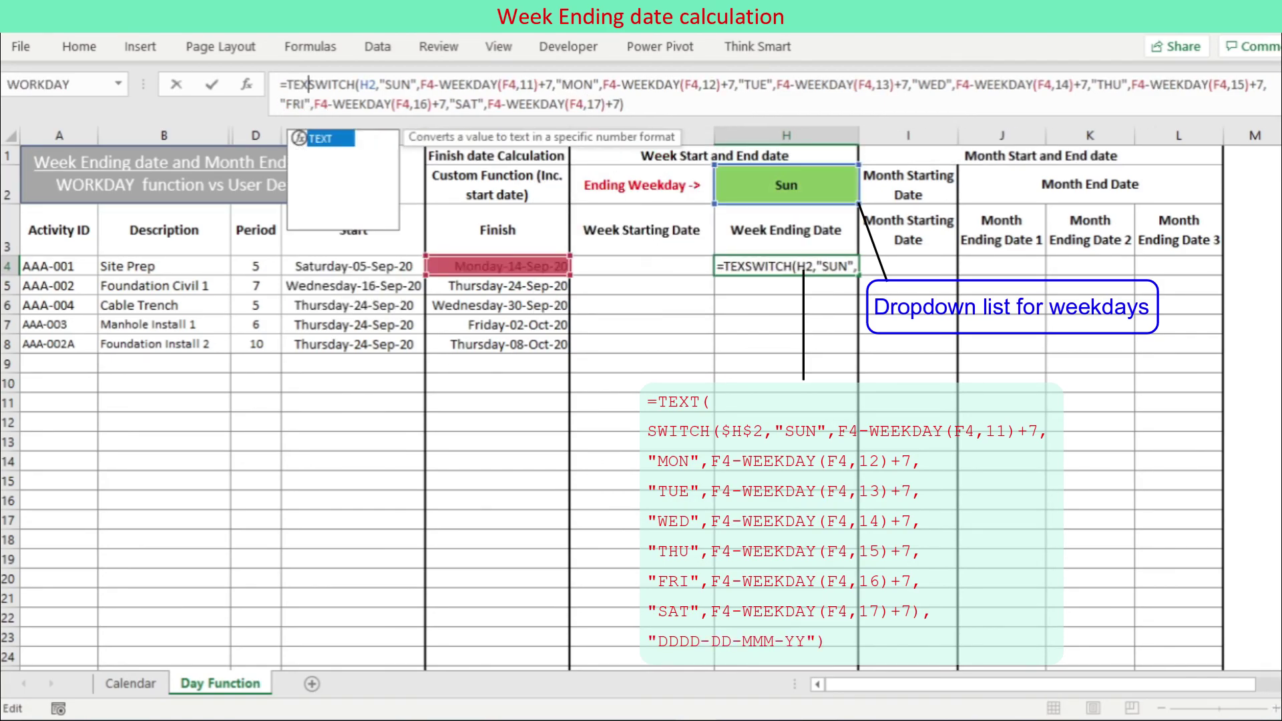
text(T()
click(625, 105)
text(,"DDDD-D)
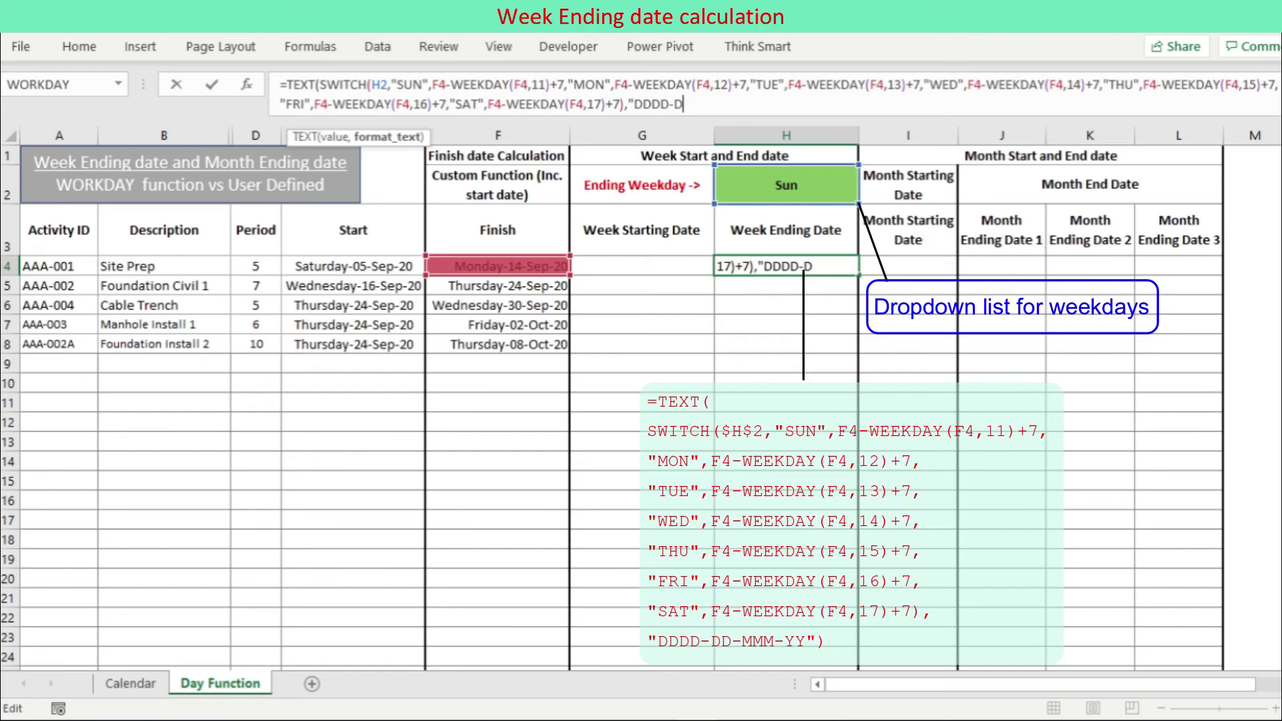
text(D-MMM-YY"))
key(ctrl+Return)
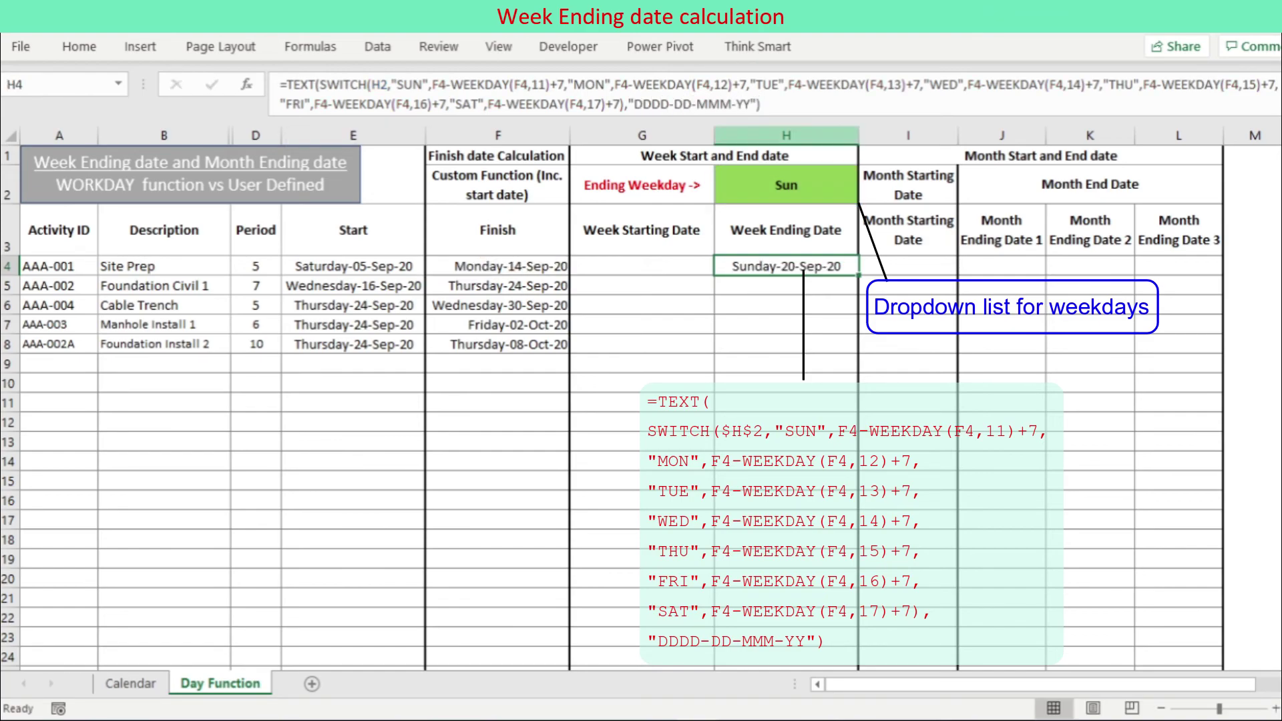
drag(858, 275, 857, 347)
Step: Make the SWITCH reference in H4 absolute as $H$2 and refill the formula down to H8
click(806, 266)
click(380, 85)
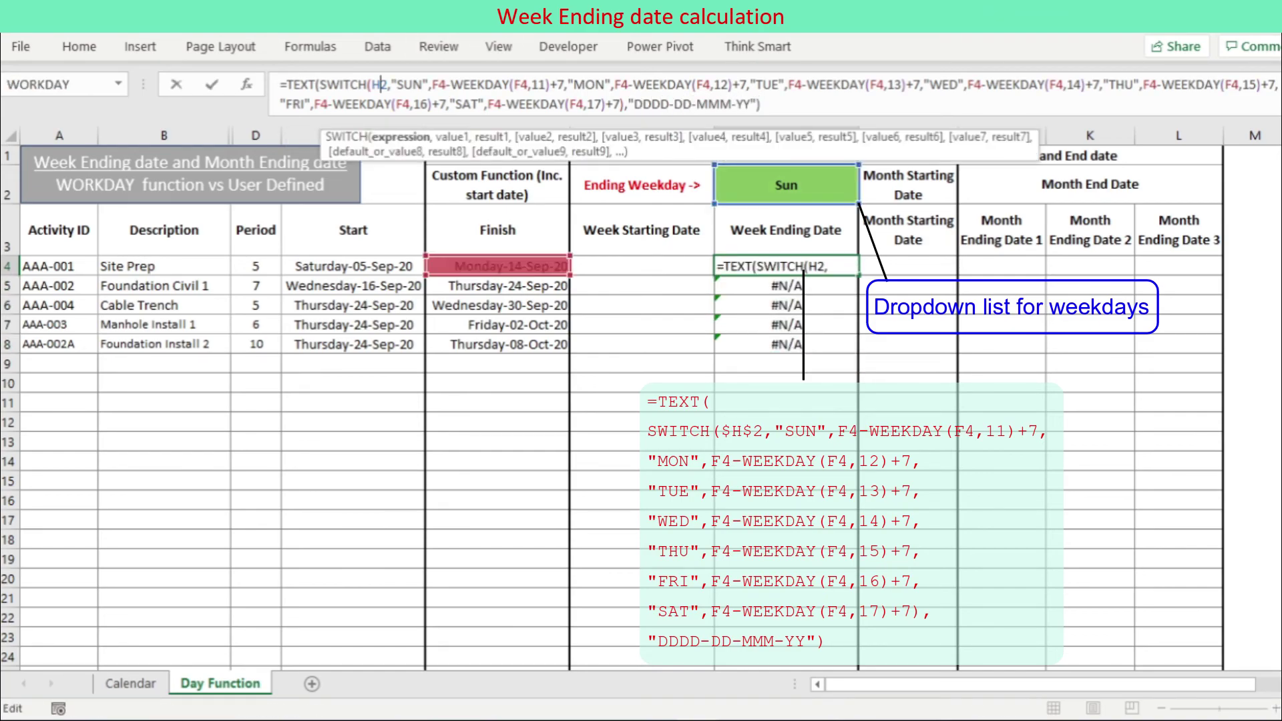
key(F4)
key(End)
key(Return)
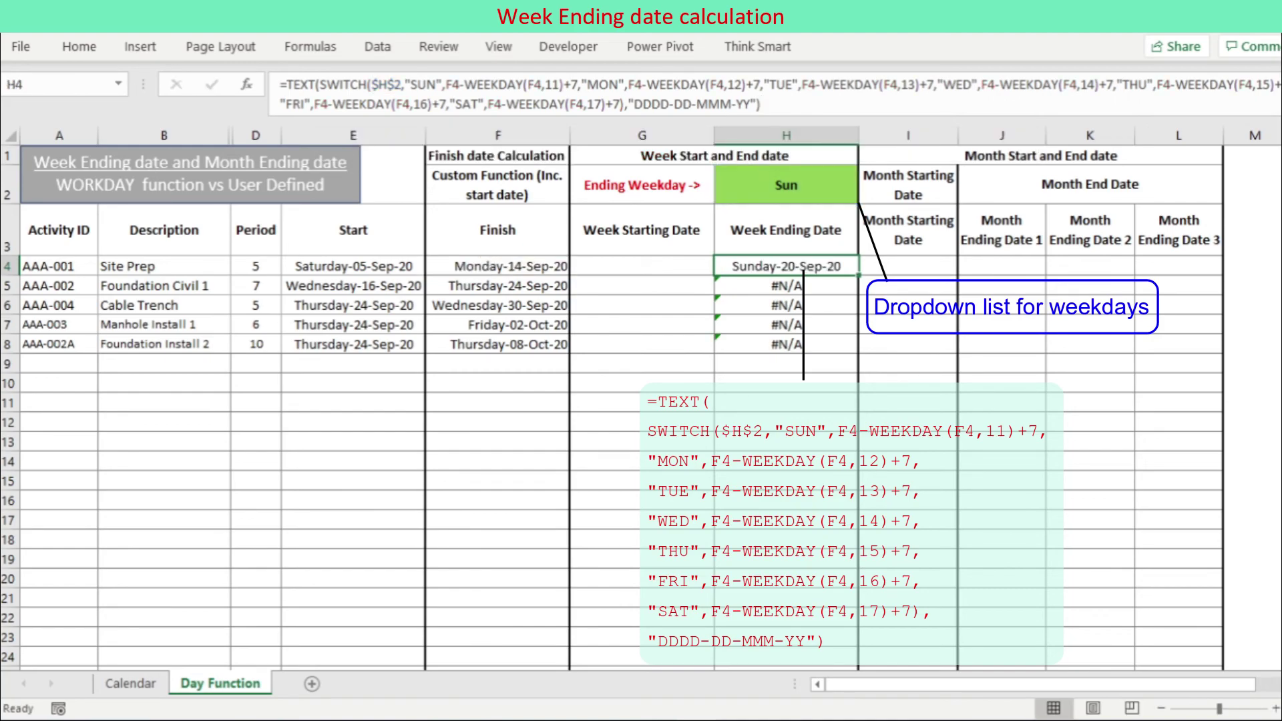
drag(858, 274, 858, 353)
click(786, 364)
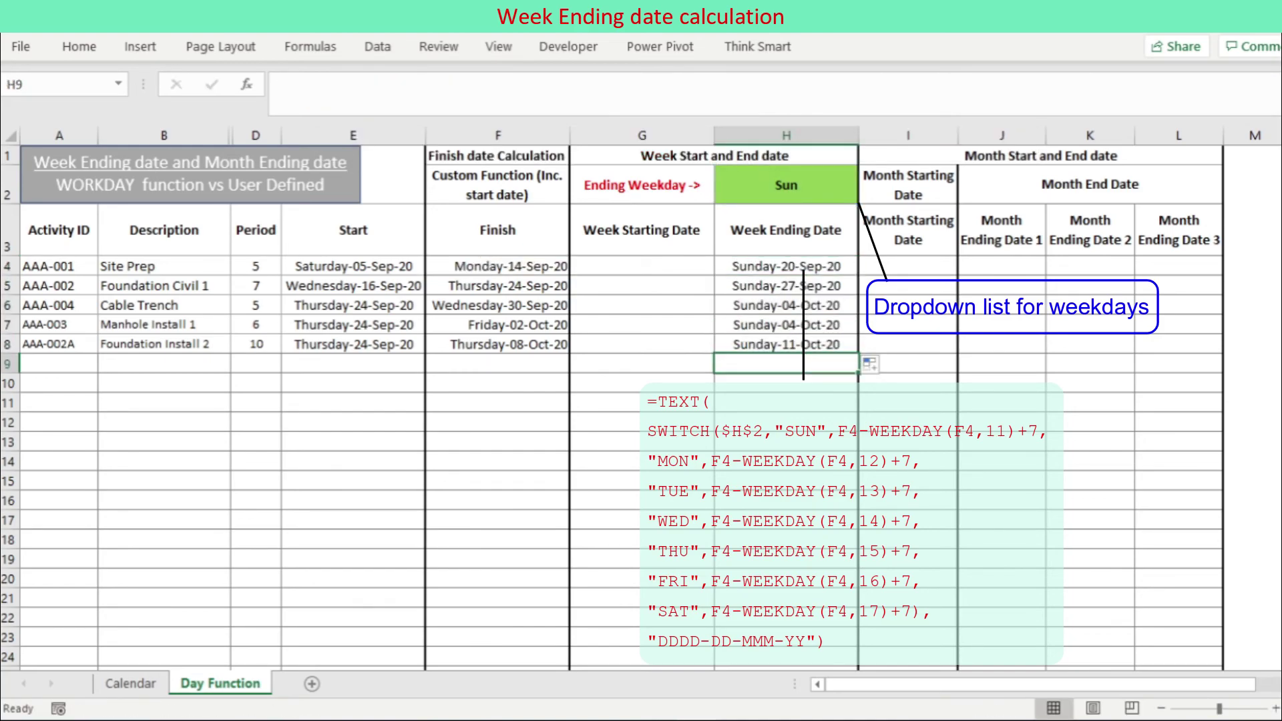
Step: Test the Ending Weekday cell H2 with Fri and Sat, and leave it set to Fri
click(787, 185)
click(867, 194)
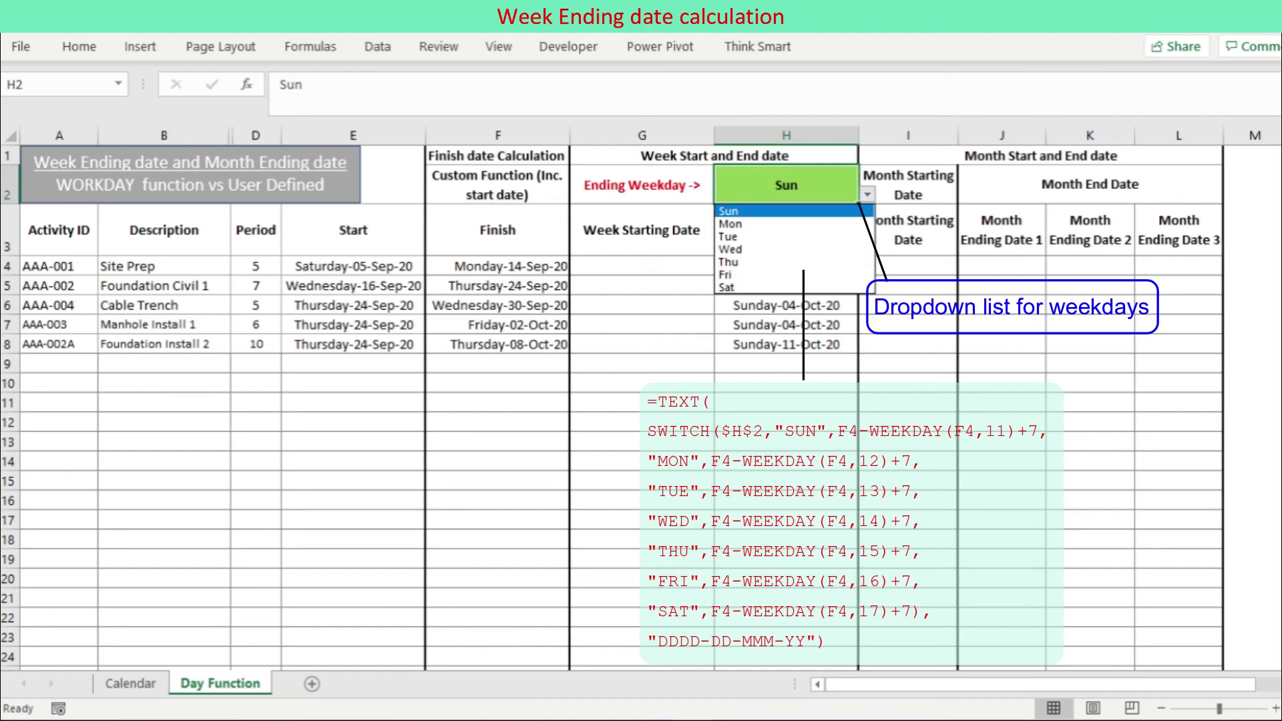
click(741, 274)
click(867, 194)
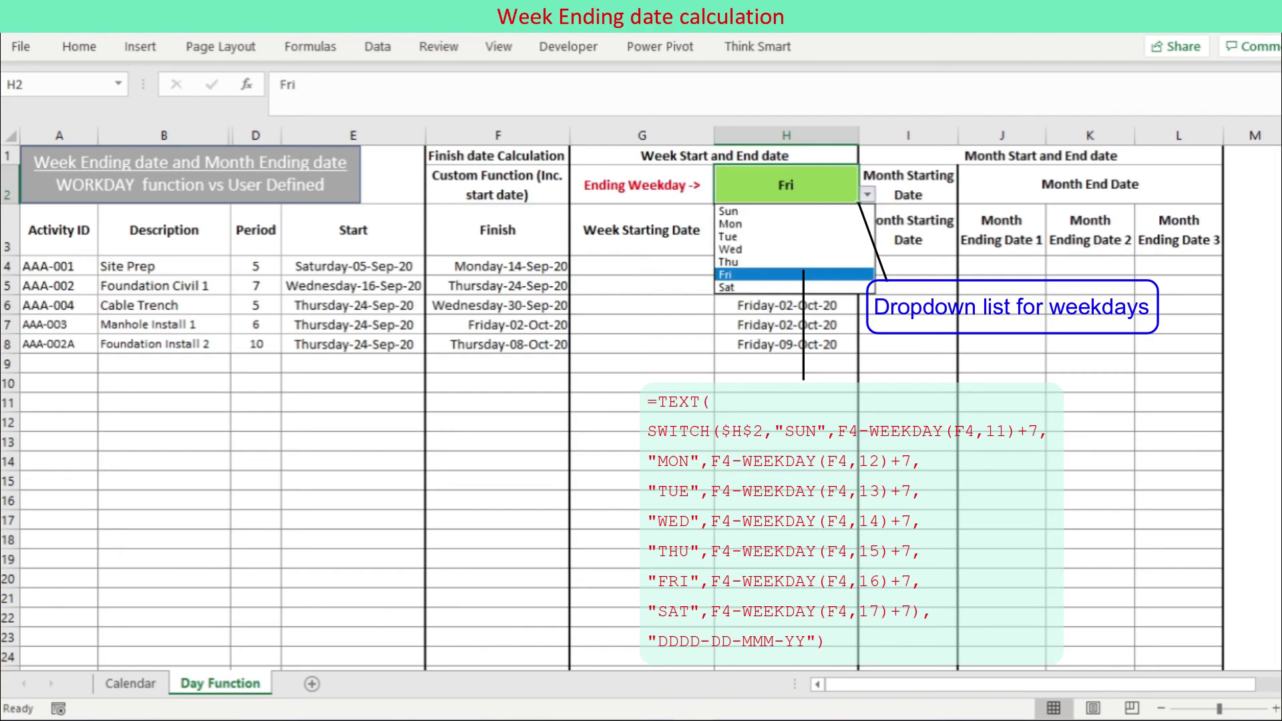
click(741, 288)
click(867, 195)
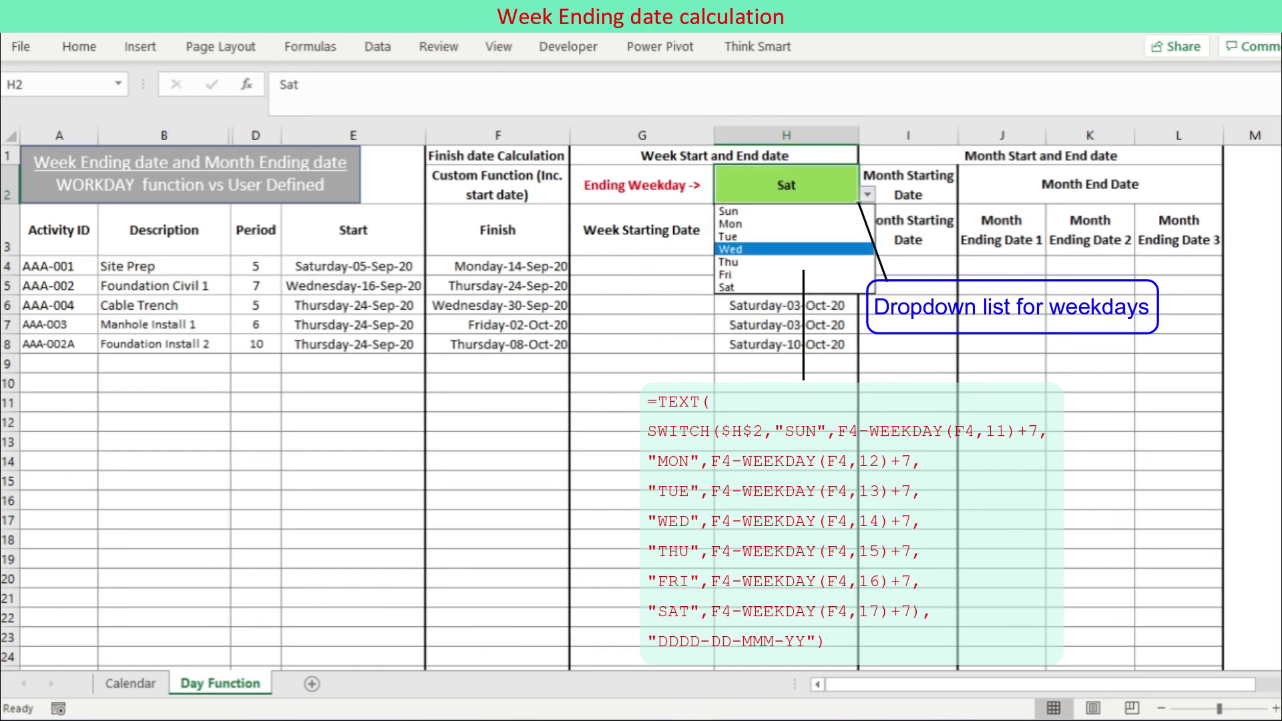
click(786, 274)
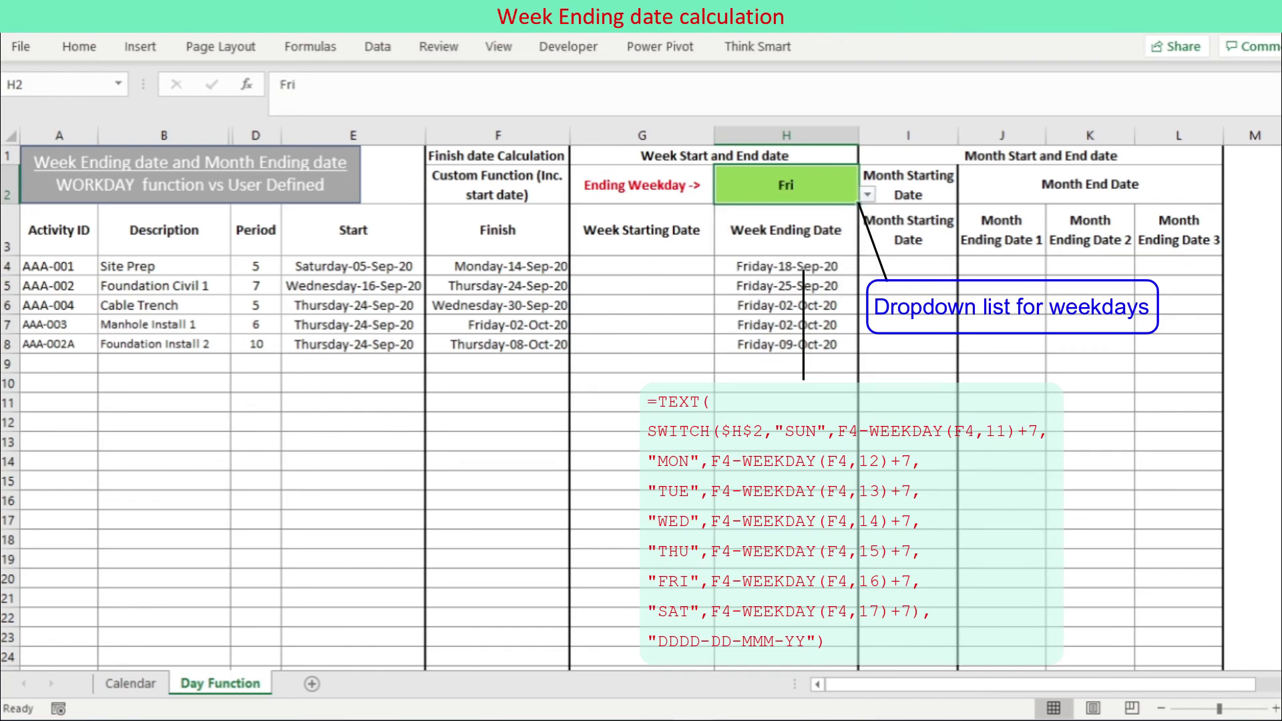
Step: Enter in G4 a TEXT(SWITCH($H$2,…)) formula returning E4-WEEKDAY(E4,11)+1 for "Sun" through E4-WEEKDAY(E4,17)+1 for "Sat", formatted "dddd-dd-mmm-yy"
click(642, 266)
click(468, 85)
text(=TEXT(SWITCH($H$2,"Sun",E4-WEEKDAY(E4,11)+1,"Mon",E4-WEEKDAY(E4,12)+1,"Tue",E4-WEEKDAY(E4,13)+1,"Wed",E4-WEEKDAY(E4,14)+1, "Thu", E4-WEEKDAY(E4,15)+1, "Fri",E4-WEEKDAY(E4,16)+1, "Sat", E4-WEEKDAY(E4,17)+1),"dd-mmm-yy"))
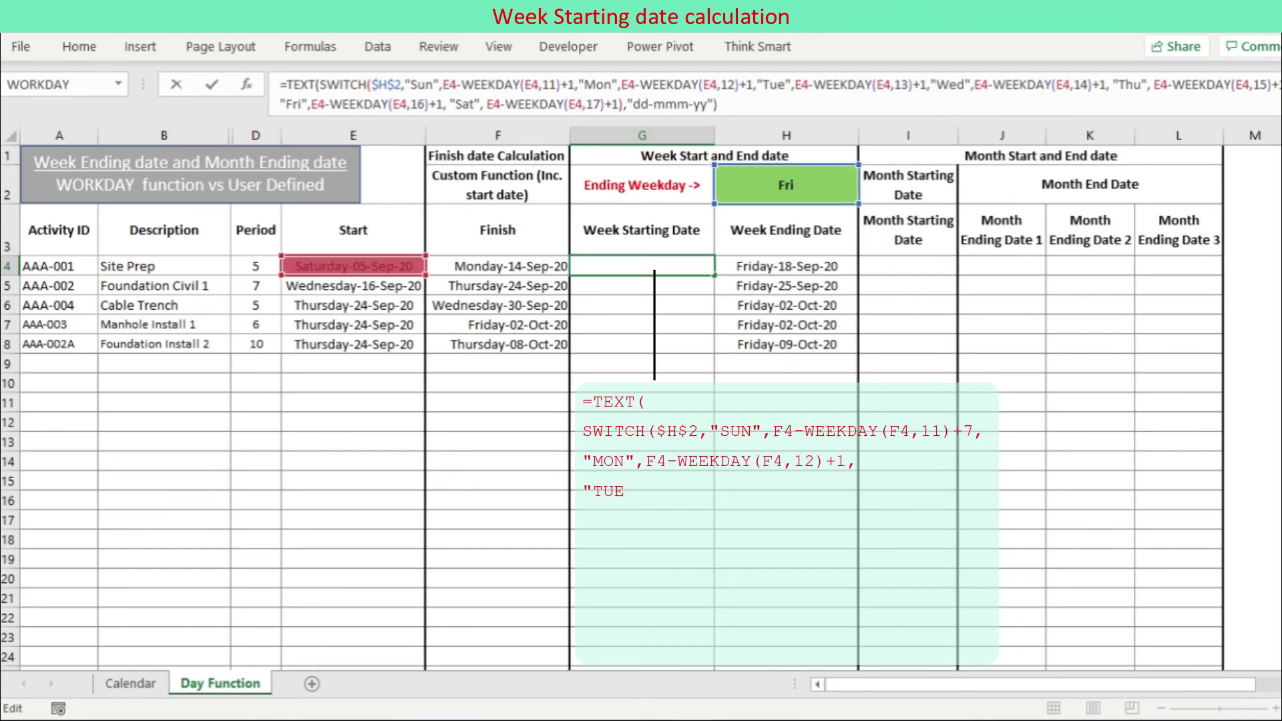
text(dddd)
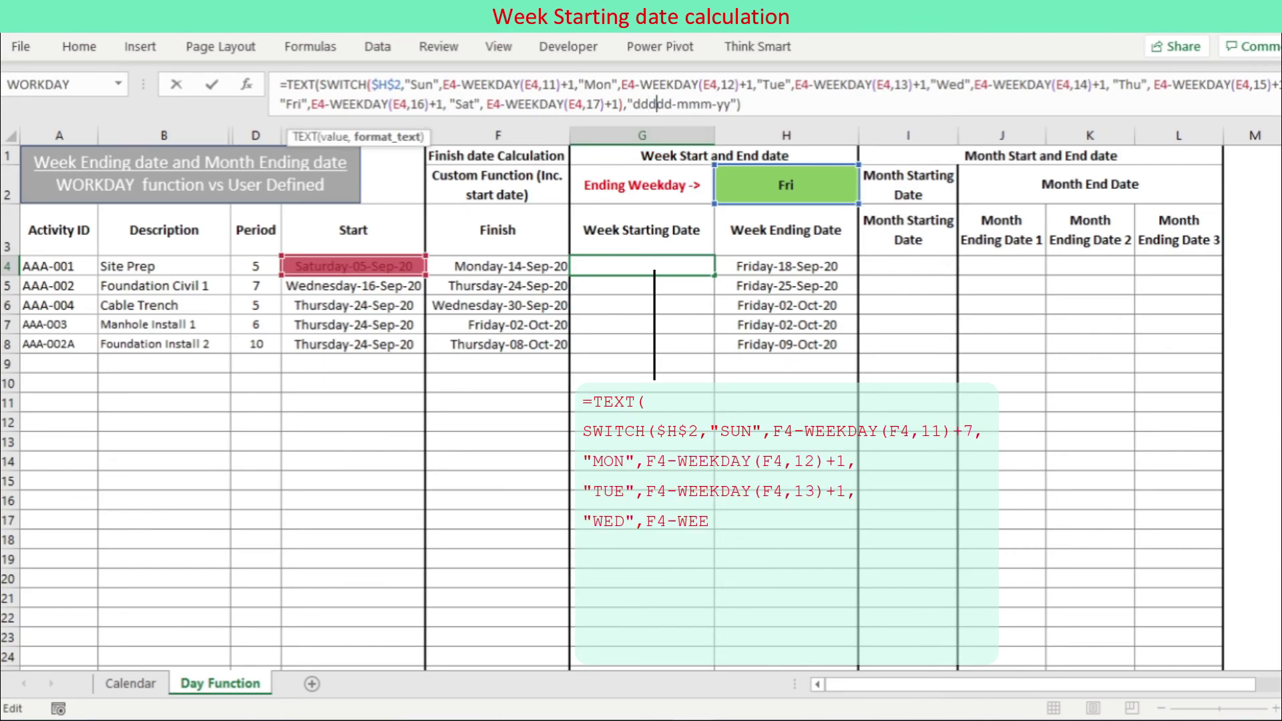
text(-)
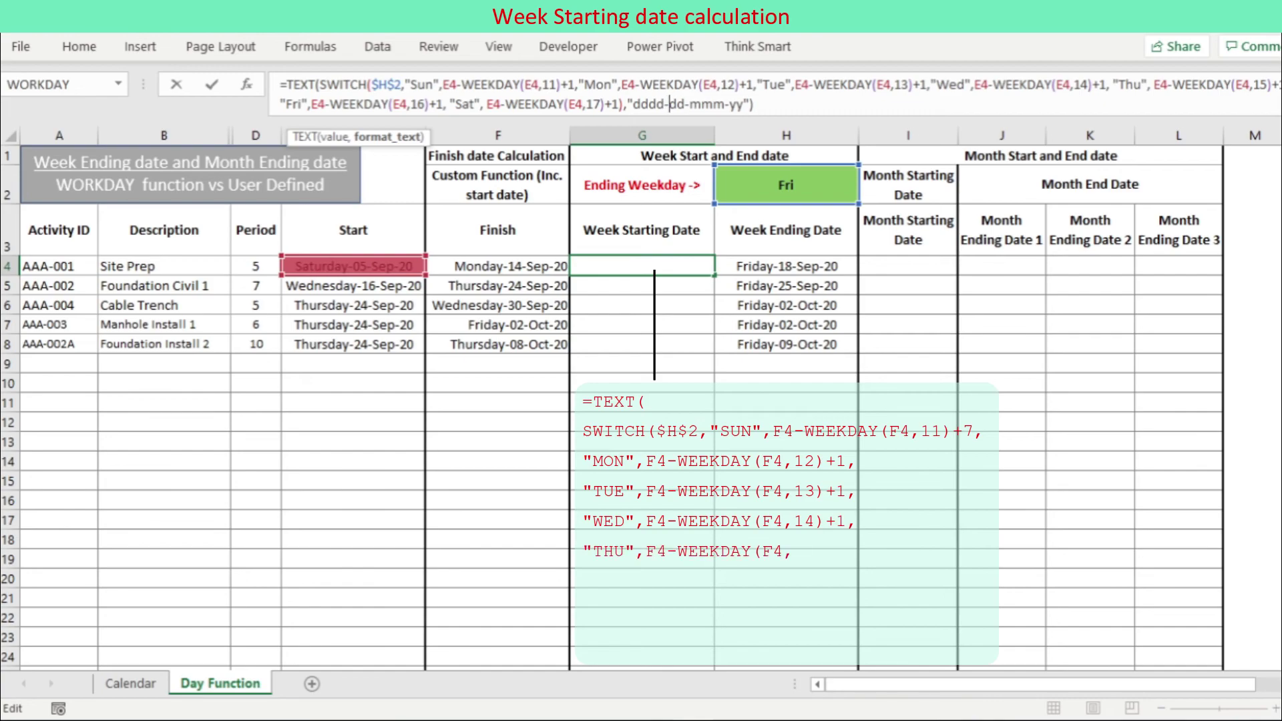
key(End)
key(ctrl+Return)
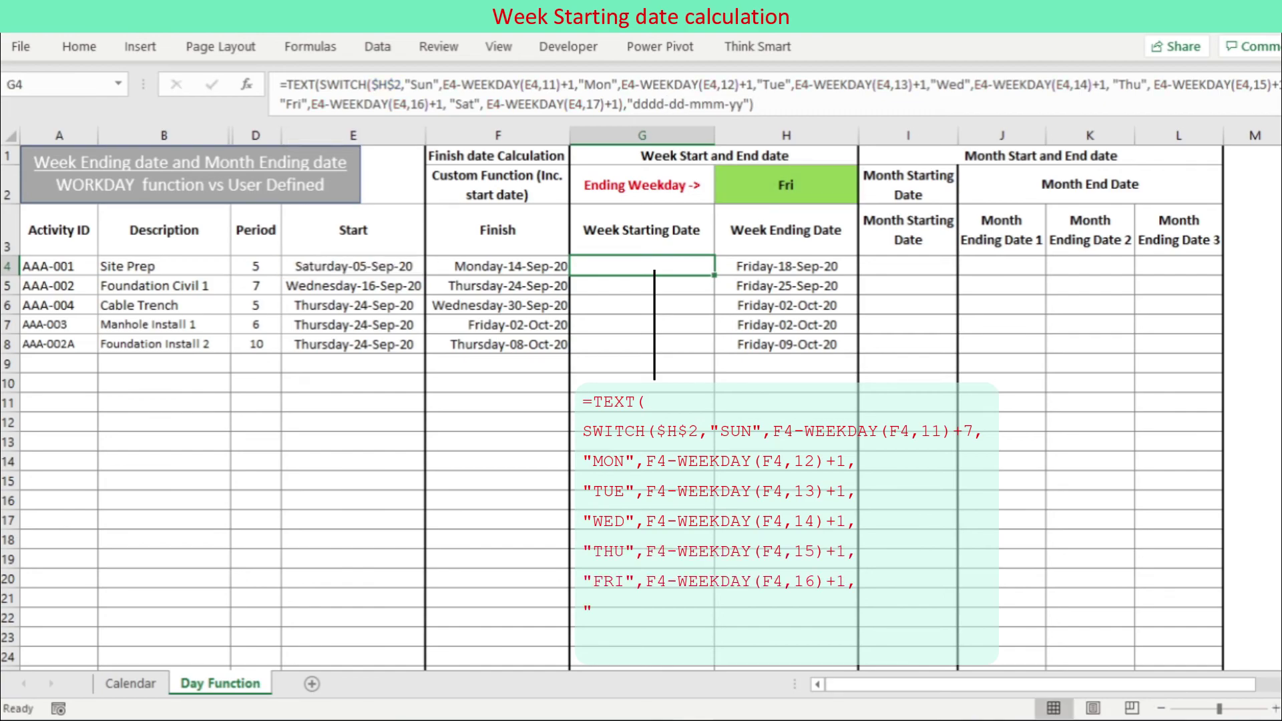
Step: Make the font colour of G4 black, collapse the formula bar and fill the week starting formula down to G8
click(79, 47)
click(276, 115)
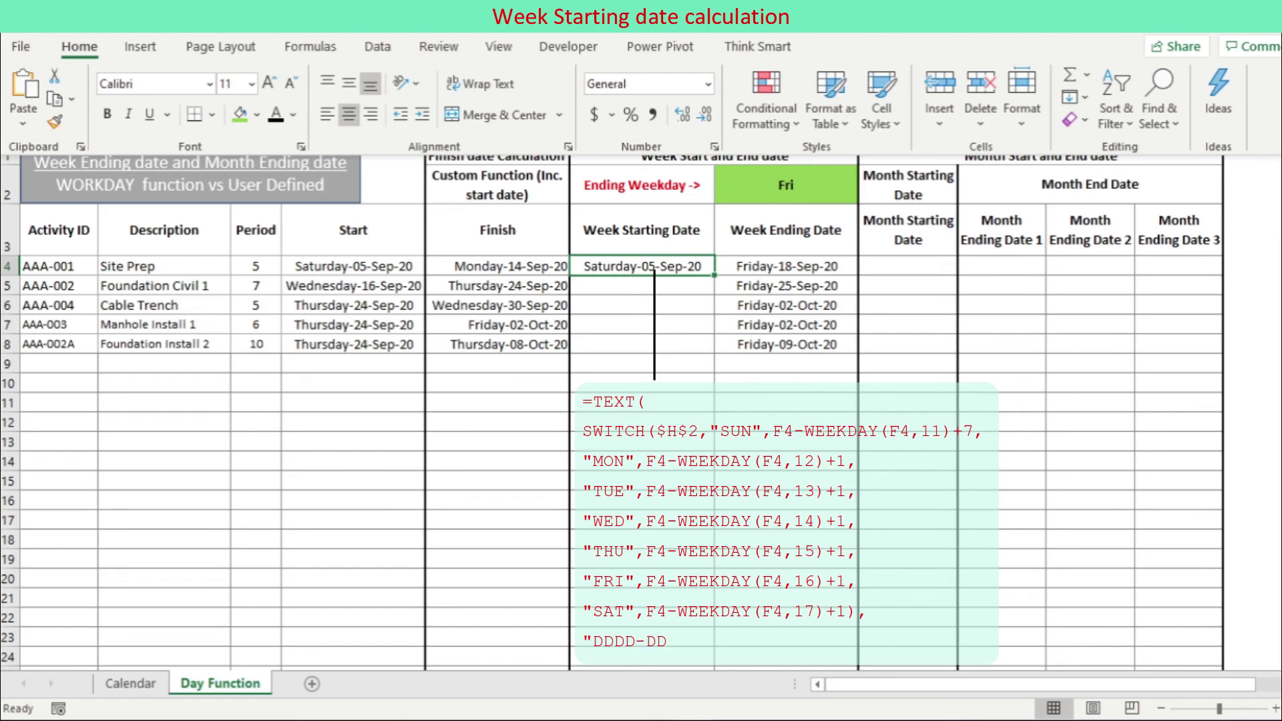
key(ctrl+F1)
key(ctrl+shift+u)
drag(714, 275, 714, 353)
click(642, 364)
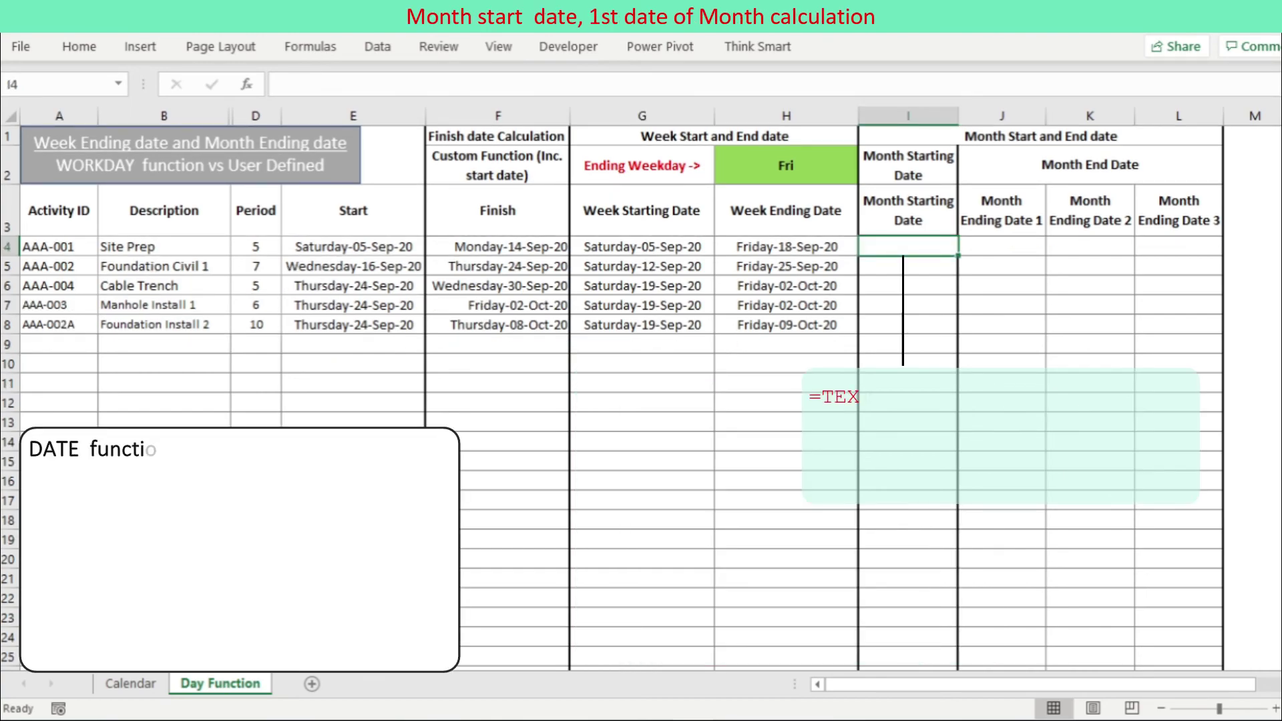
Step: Write the formula =DATE(YEAR(E4),MONTH(E4),1) in the Month Starting Date cell I4
key(Up)
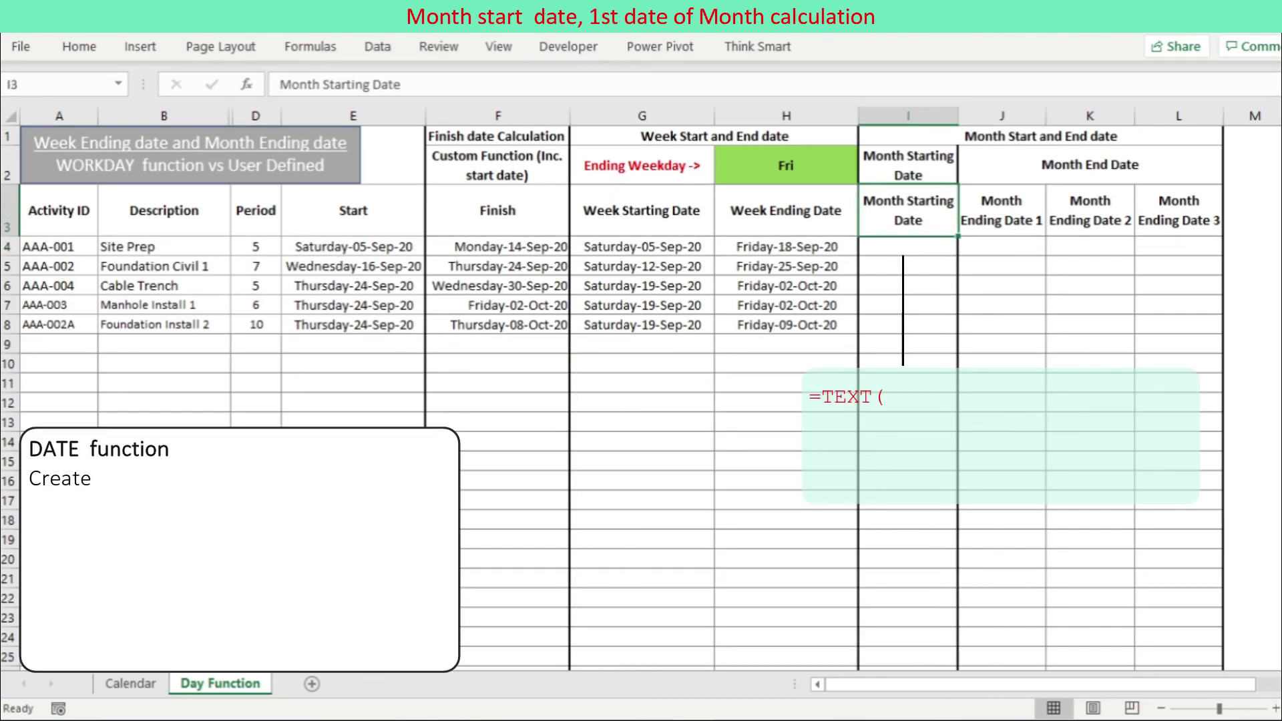
key(Down)
text(=DATE(YEAR()
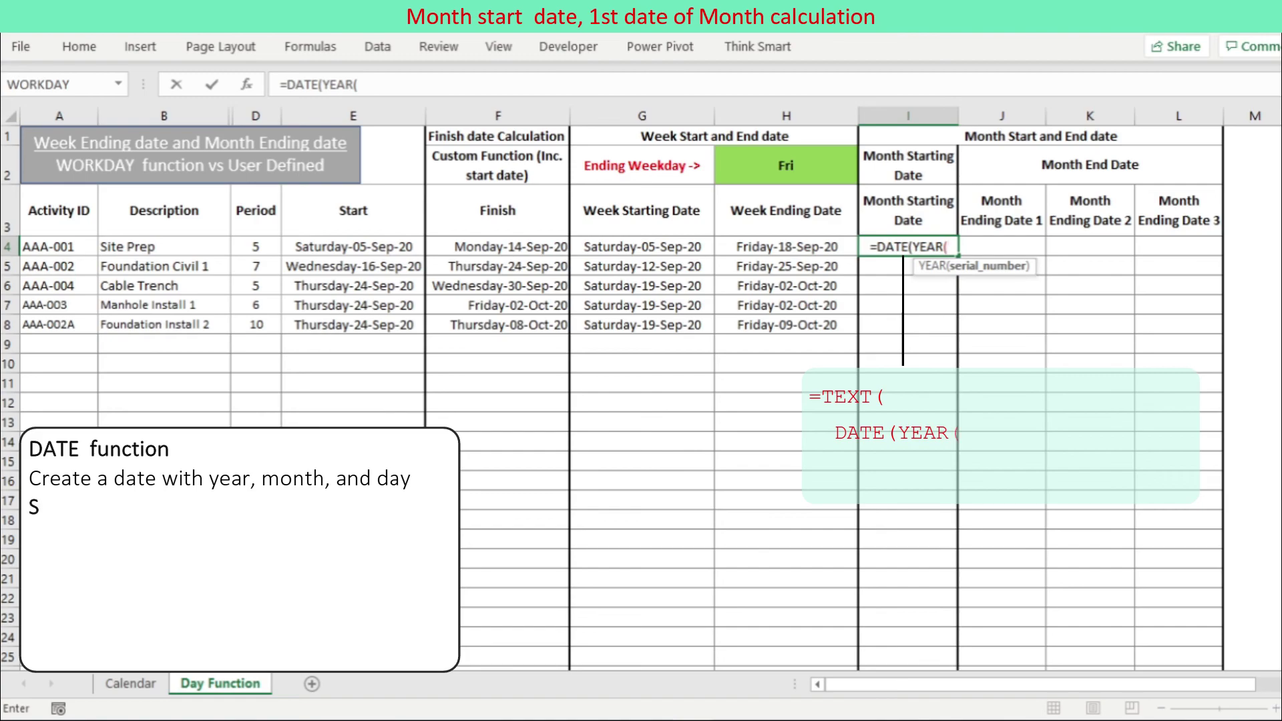
key(Left)
key(Left)
key(Left)
key(Left)
text(),MONTH()
key(Left)
key(Left)
key(Left)
key(Left)
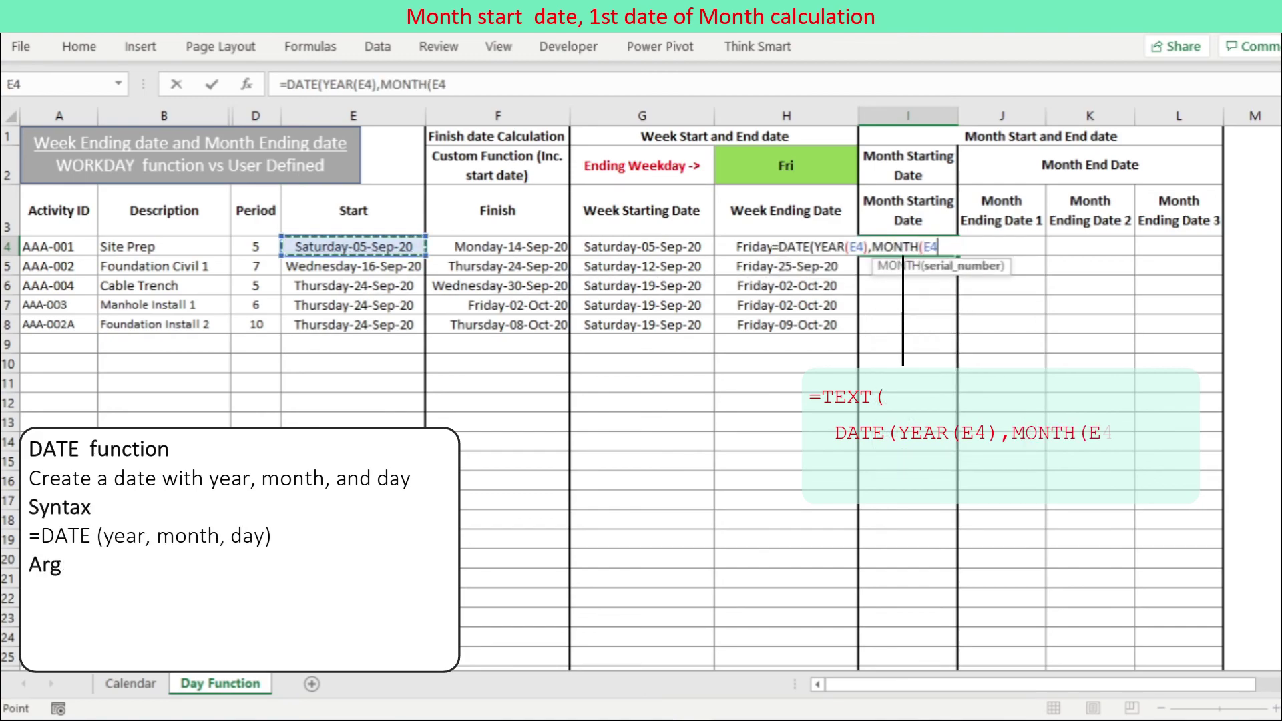
text(),1))
Step: Wrap the I4 DATE formula in TEXT with format "DD-MMM-YY" and enter it
click(286, 84)
text(TEXT()
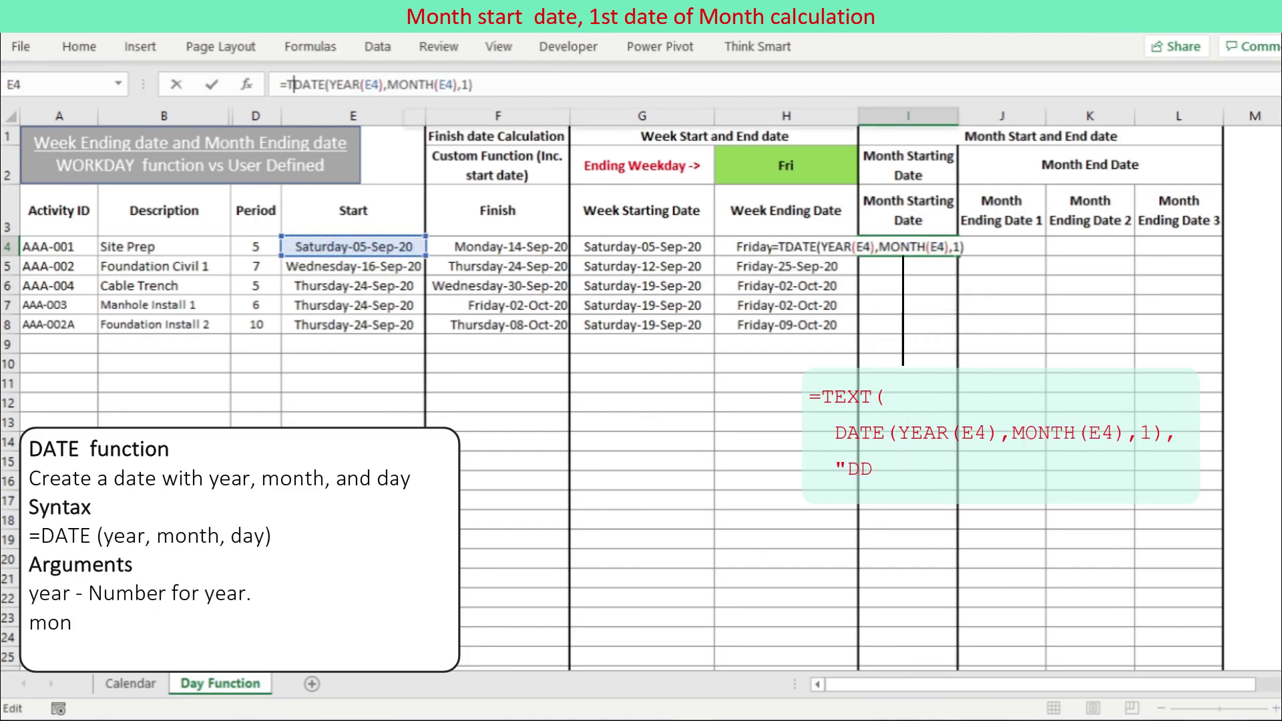
click(500, 84)
text(,"DD-)
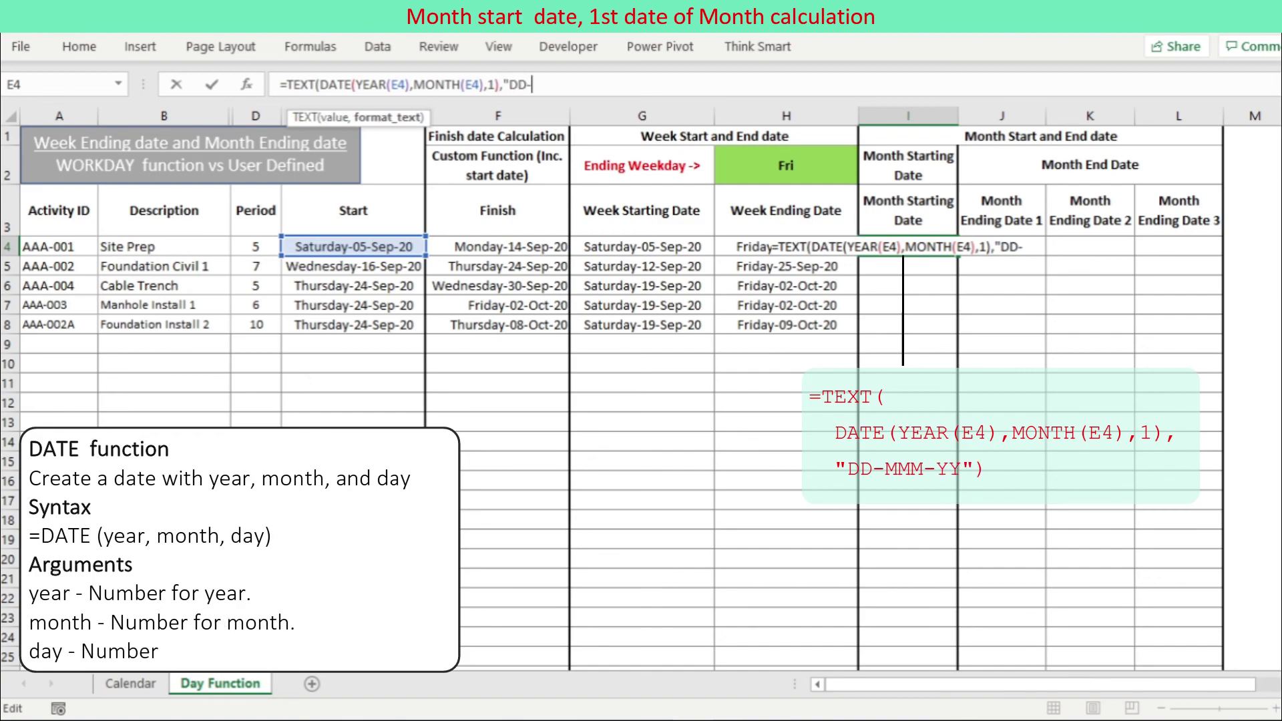
text(MMM-YY"))
key(ctrl+Return)
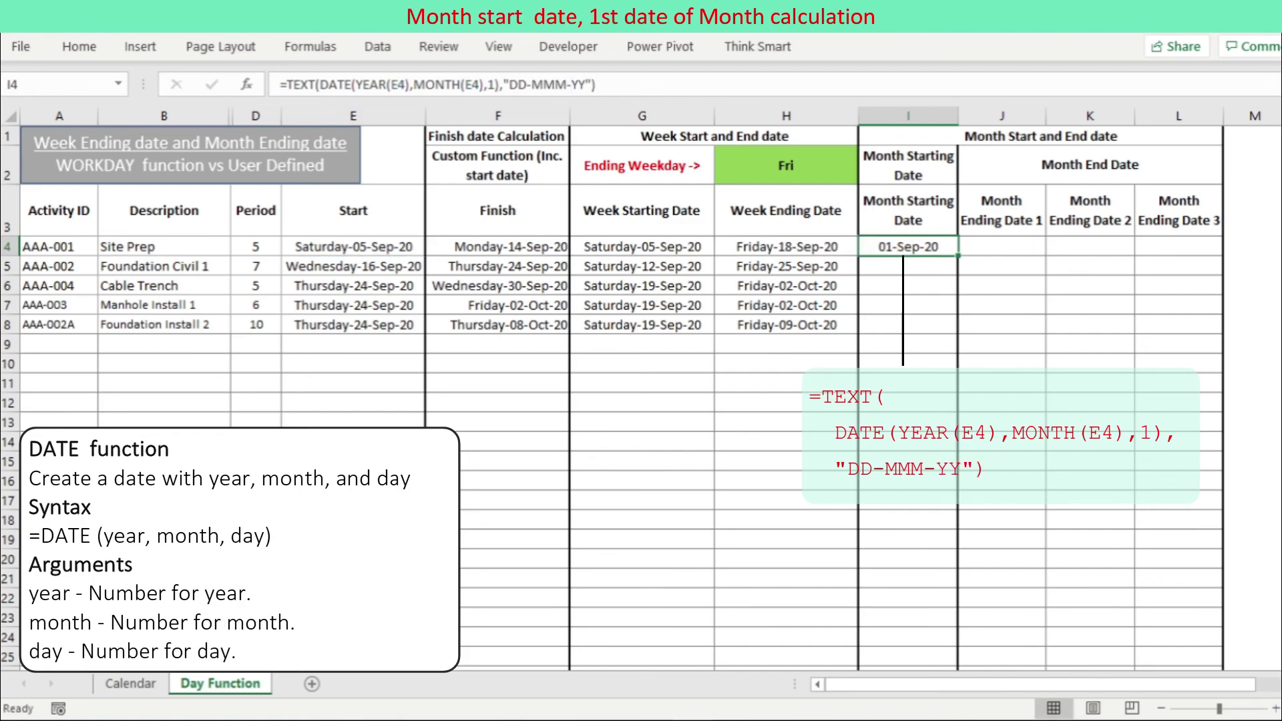
Step: Fill the month starting formula down to I8 and write =EOMONTH(F4,0) in the Month Ending Date 1 cell J4
drag(958, 256, 958, 331)
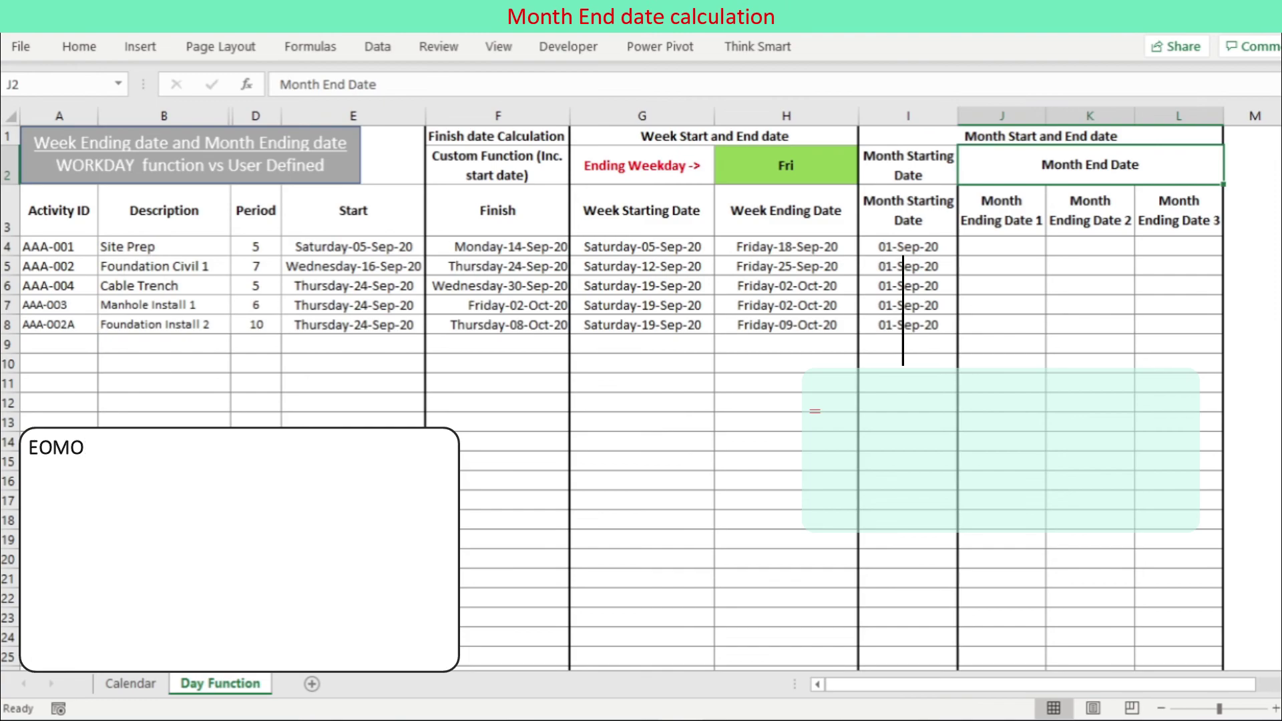
click(1001, 246)
text(=)
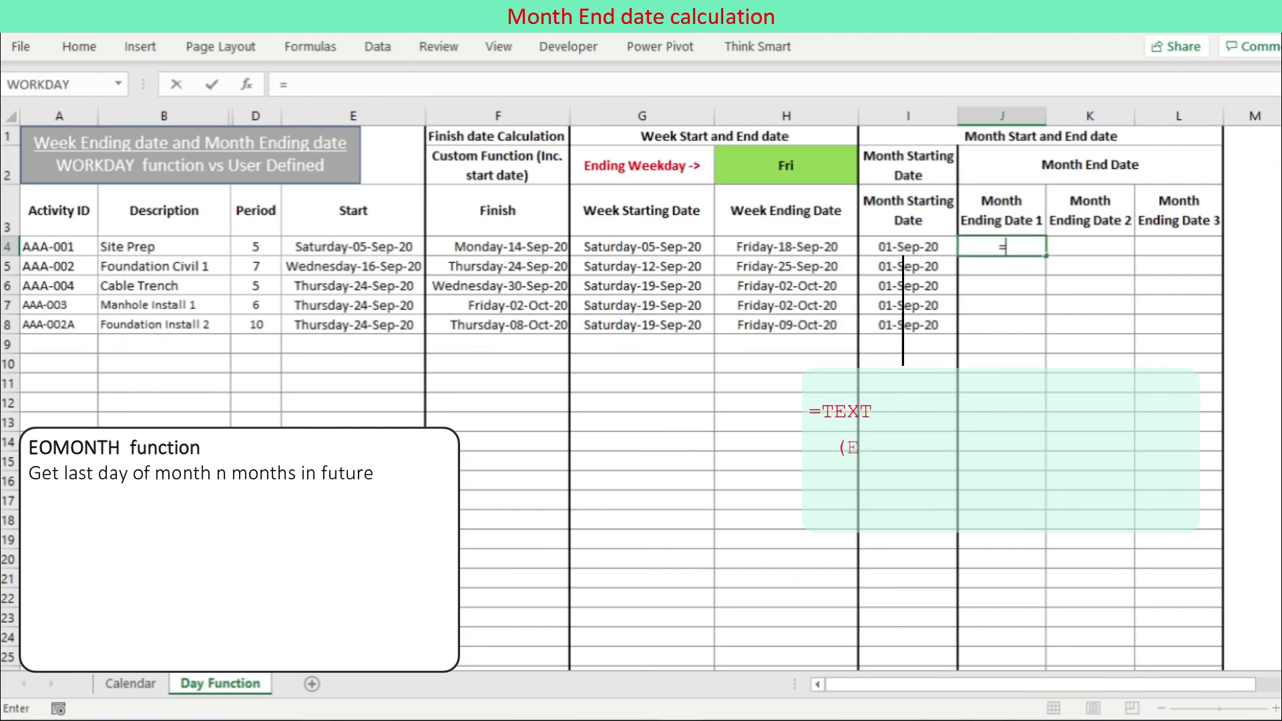
text(EOMONTH()
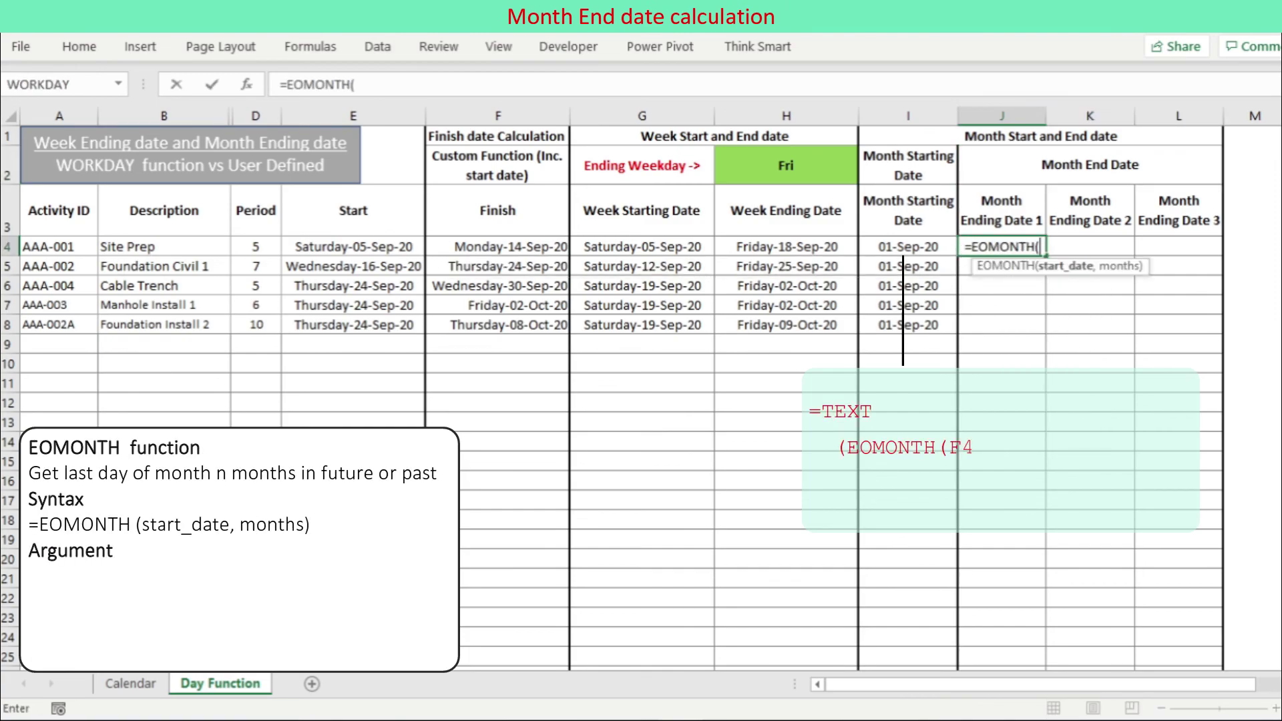
click(497, 246)
text(,0))
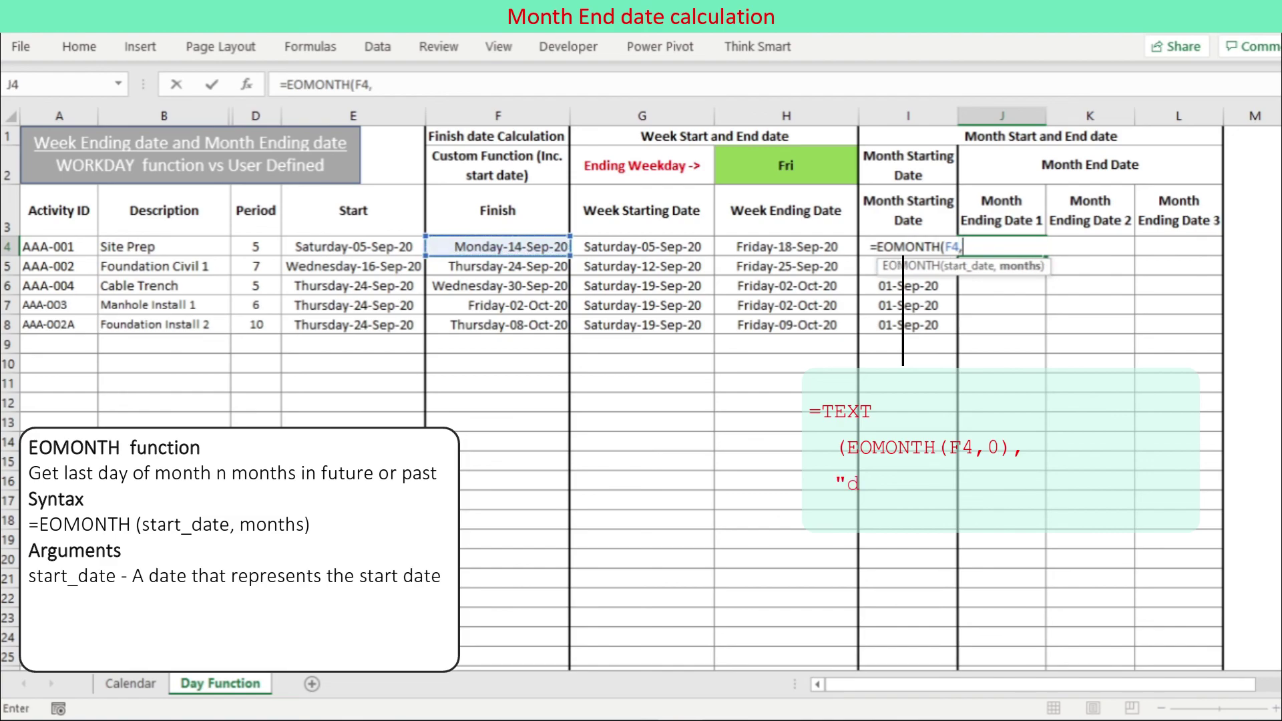
Step: Wrap the J4 EOMONTH formula in TEXT with format "DD-MMM-YY", enter it and fill it down to J8
click(286, 84)
text(TX)
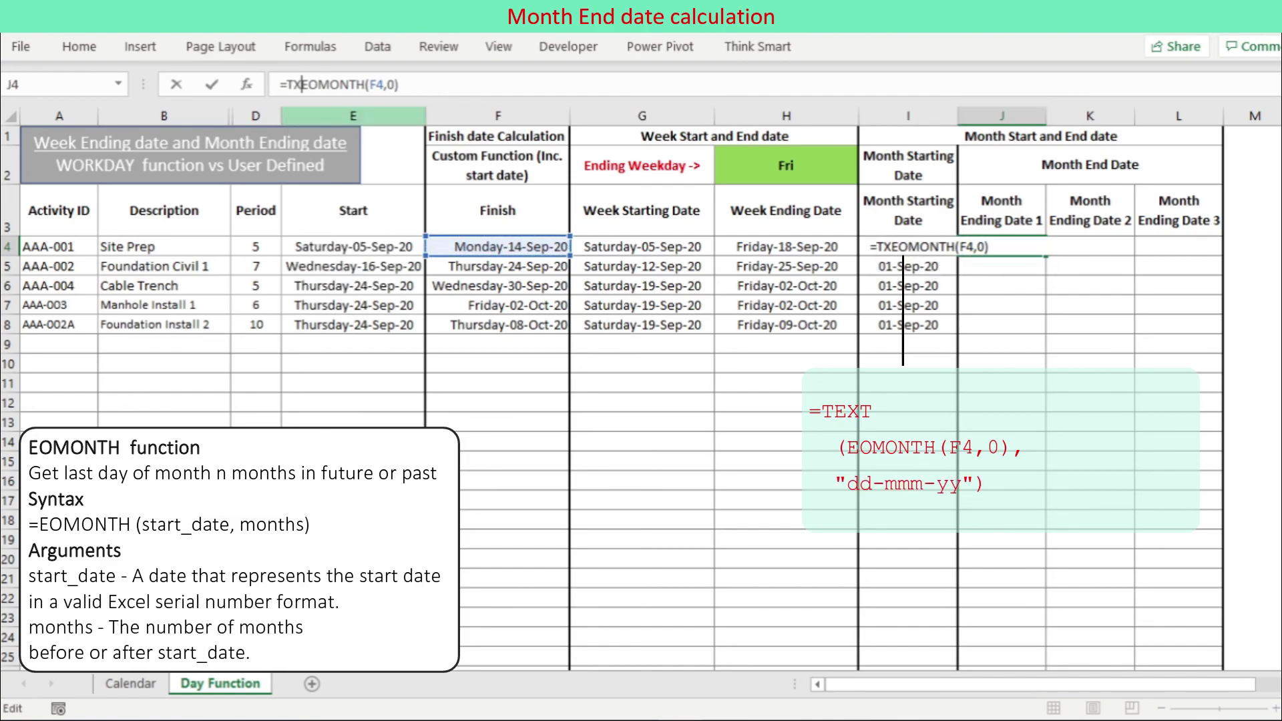
key(BackSpace)
text(EXT(EOMONTH(F4)
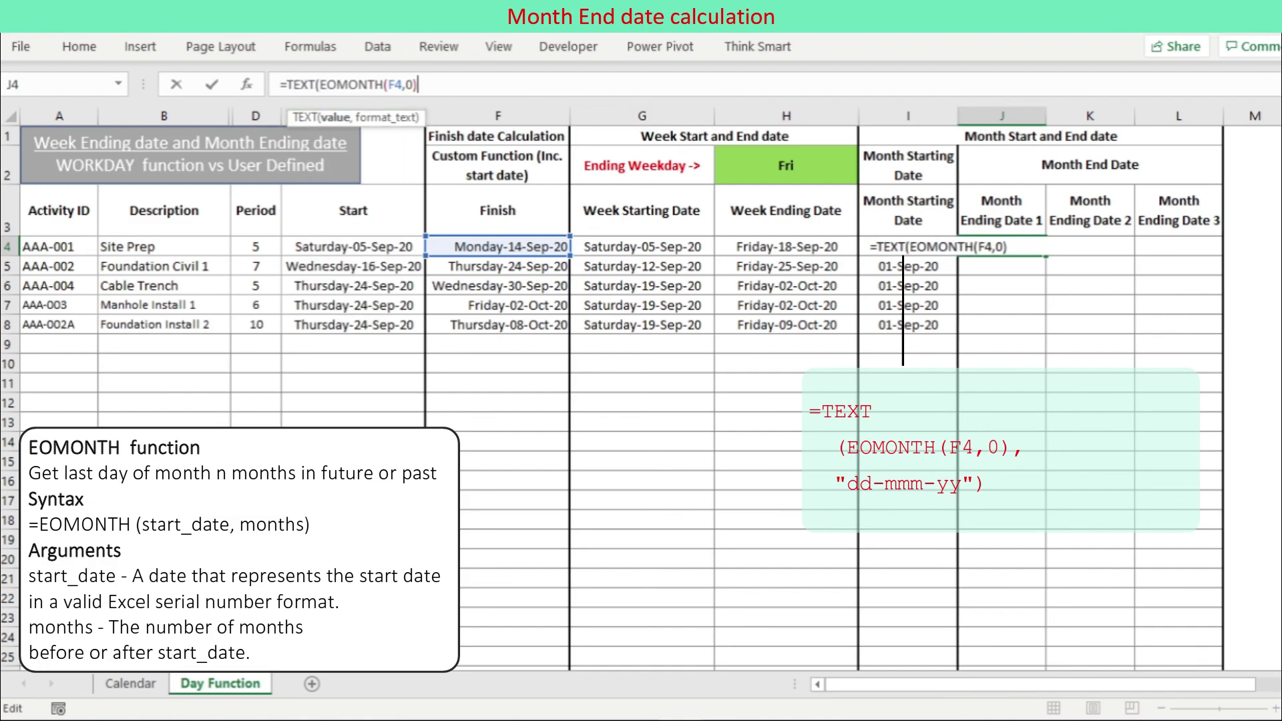
text(,0),"DD-MMM-YY)
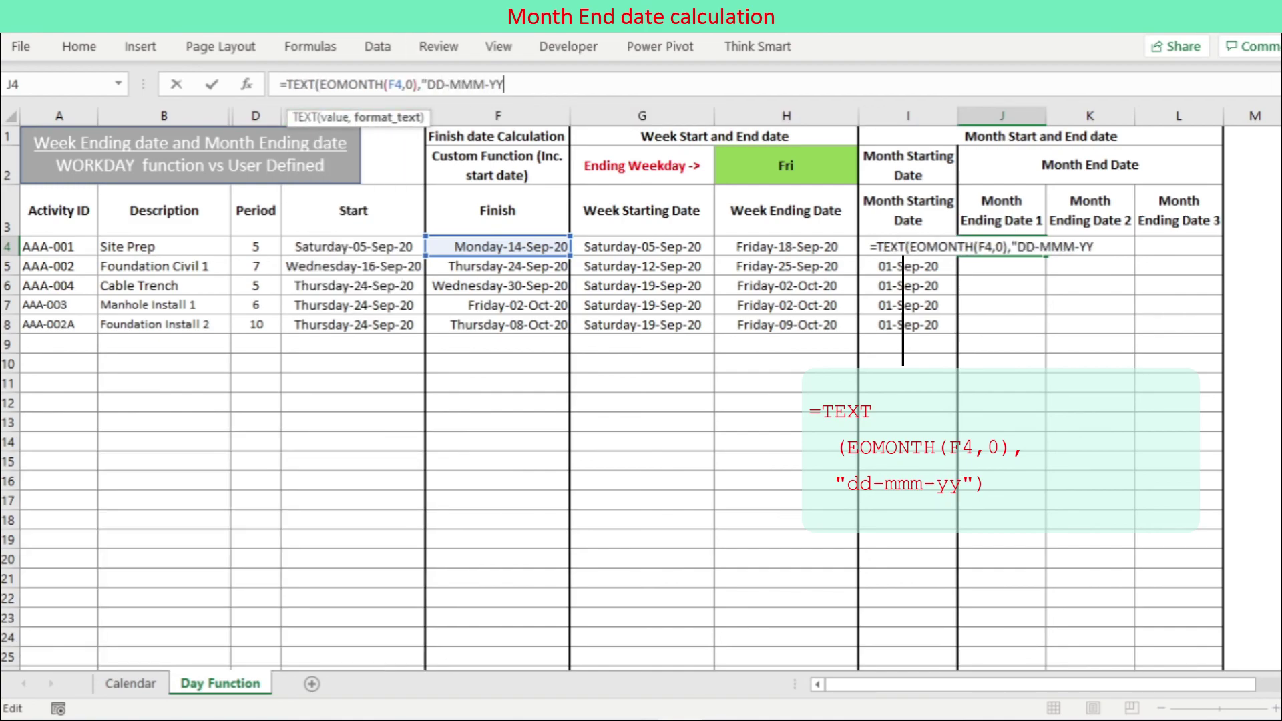
key(ctrl+Return)
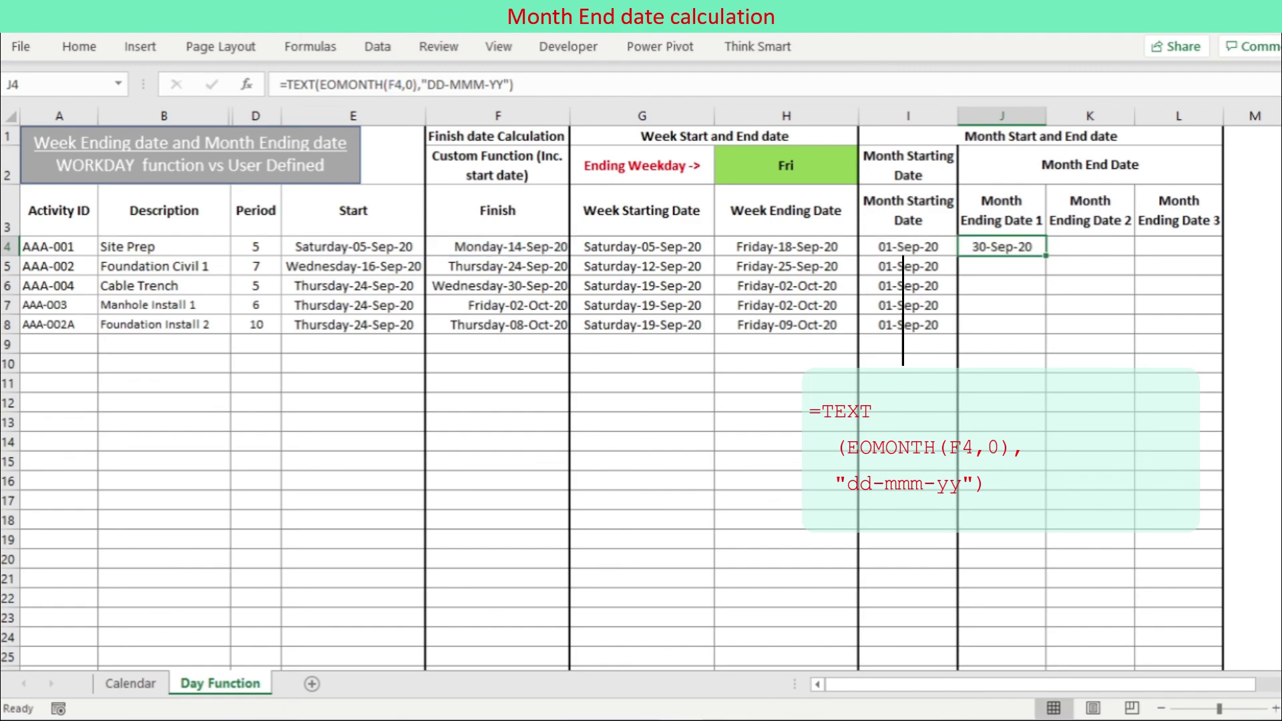
drag(1045, 256, 1045, 333)
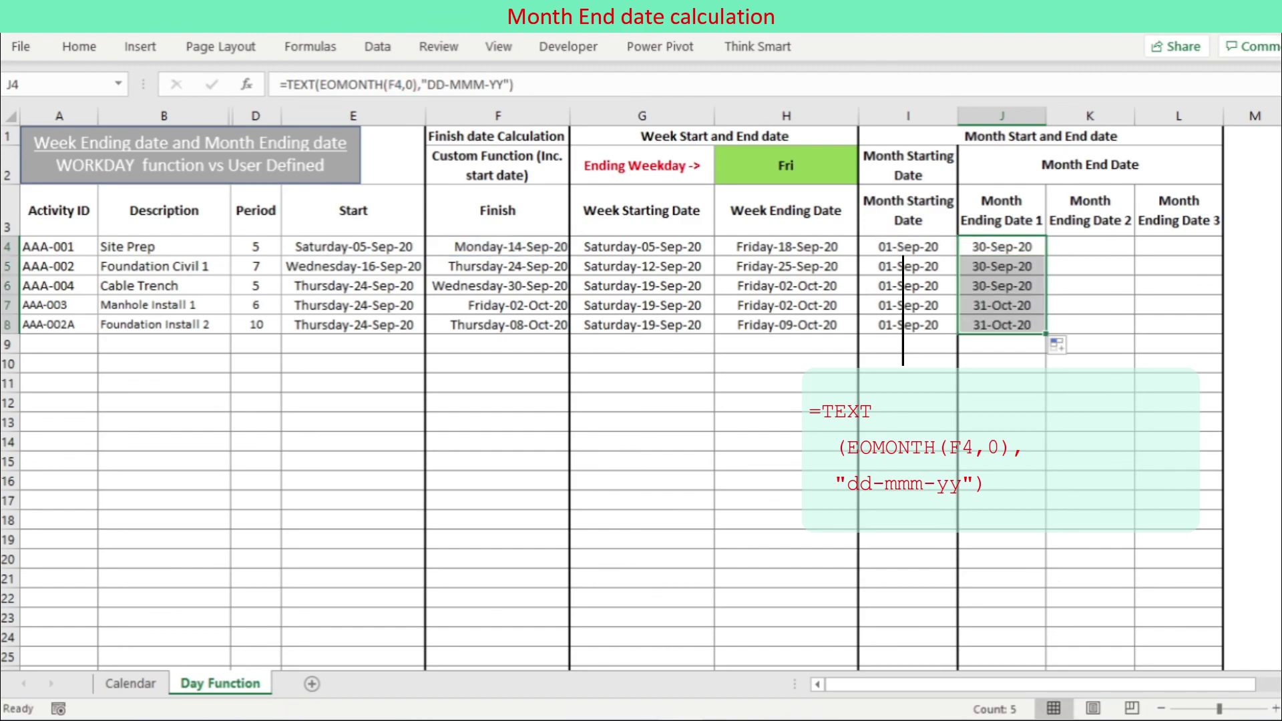
Step: Write the formula =DATE(YEAR(F4), MONTH(F4)+1,0) in the Month Ending Date 2 cell K4
click(1080, 248)
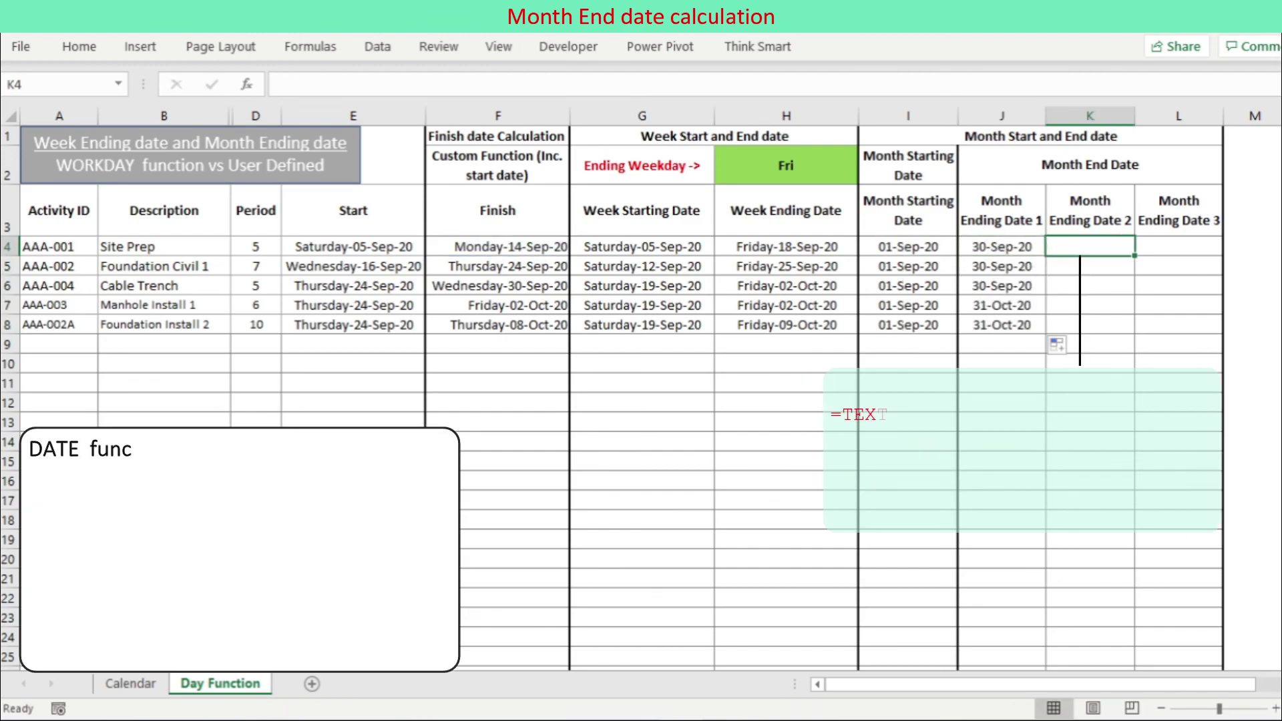
text(=DATE(YEAR()
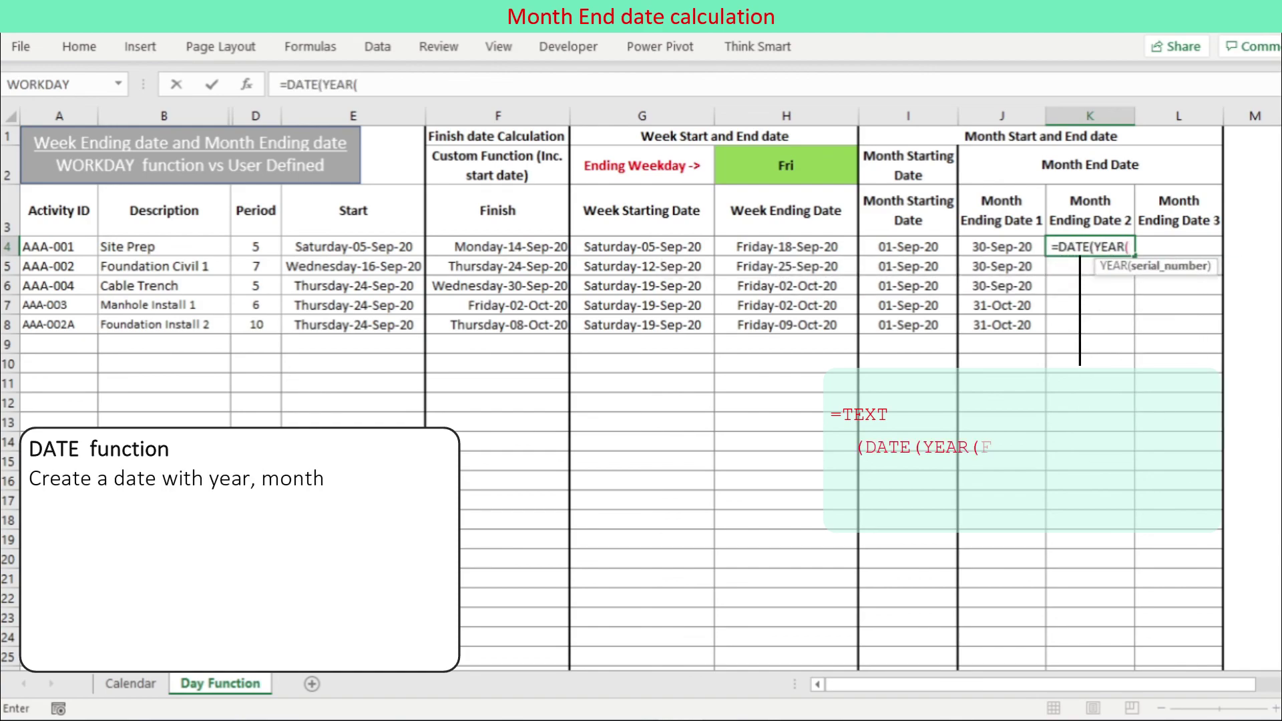
click(497, 246)
text(), MONTH(F4))
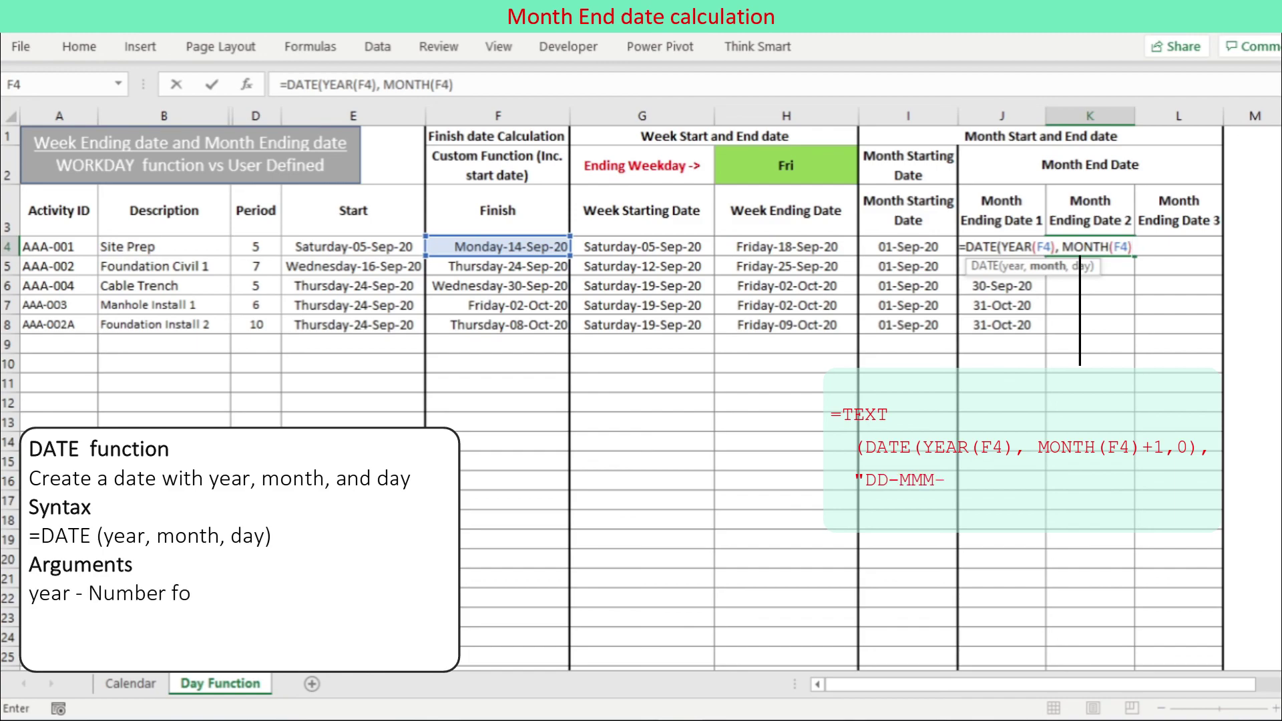
text(+1,0))
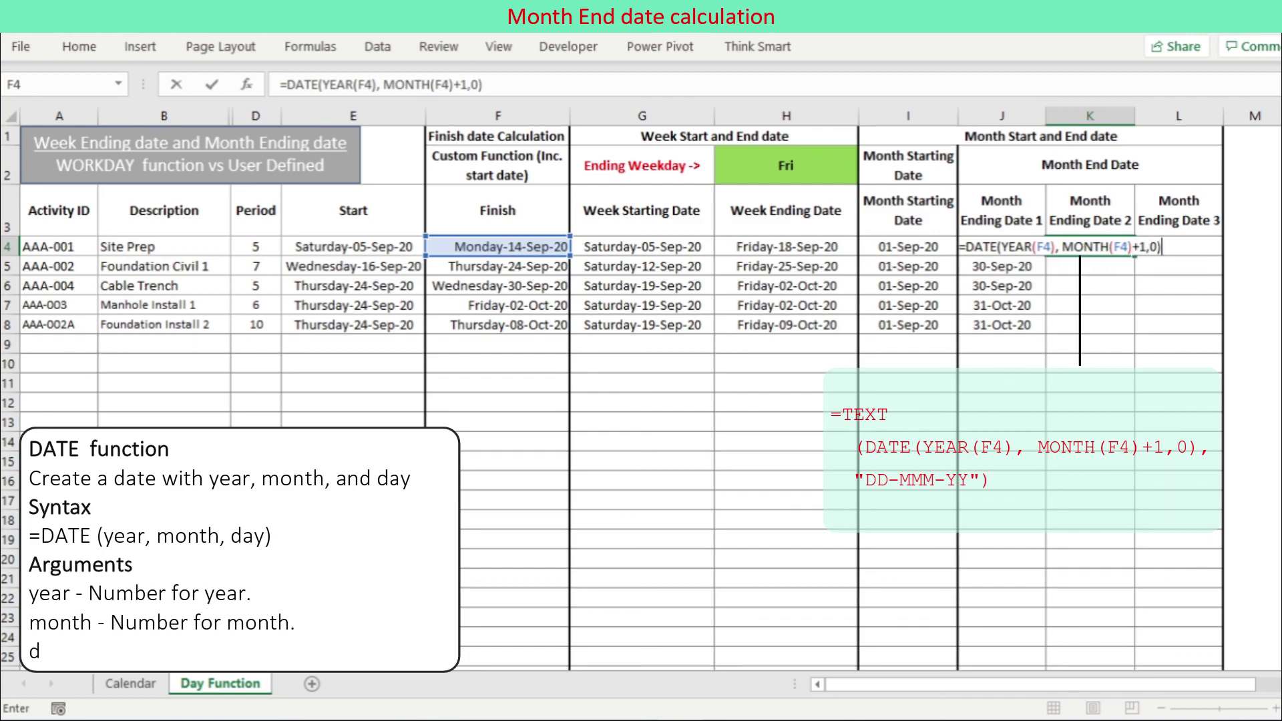
Step: Wrap the K4 DATE formula in TEXT with format "DD-MMM-YY", enter it and fill it down to K8
click(286, 84)
text(TEXT()
key(End)
text(,)
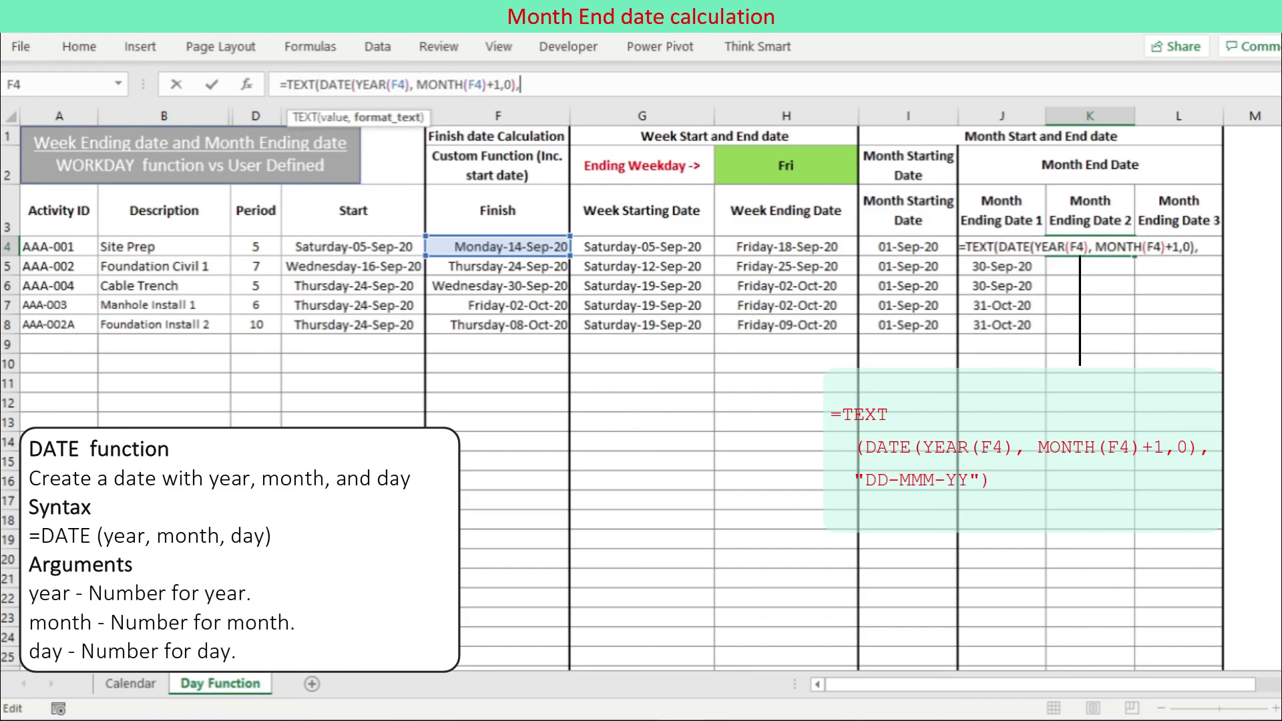
text("DD-MMM-YY"))
key(ctrl+Return)
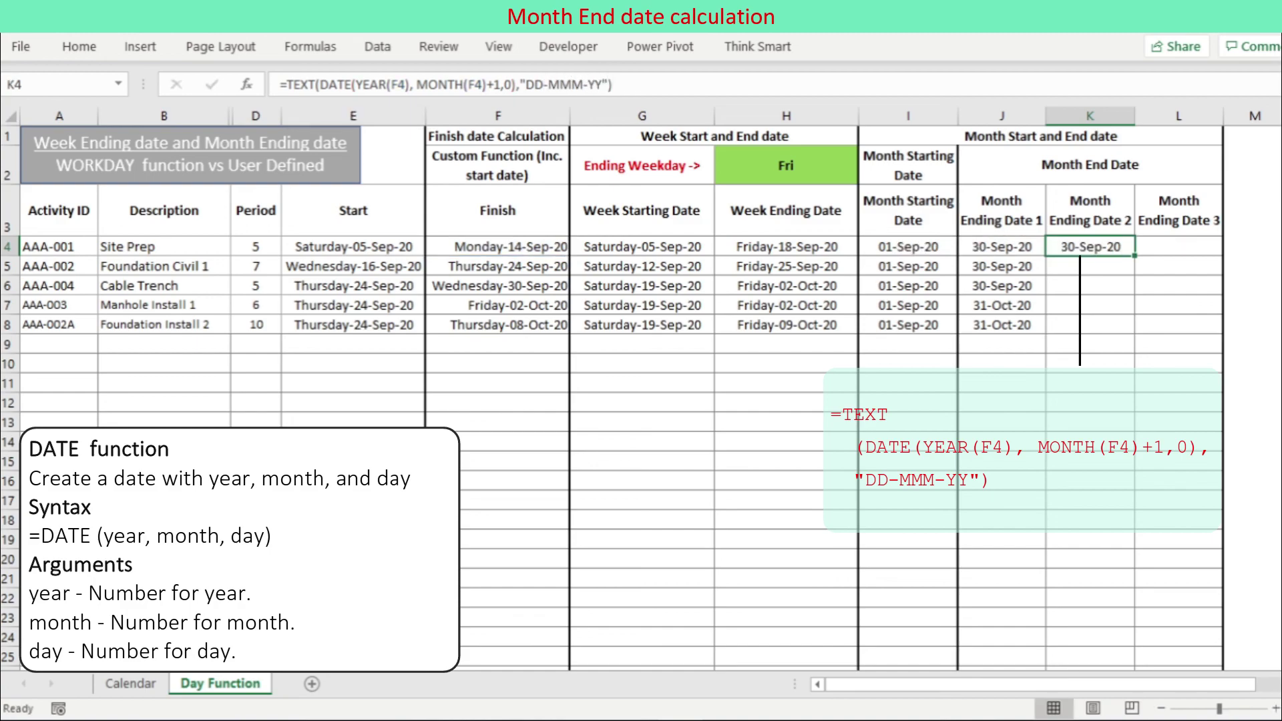
drag(1134, 256, 1135, 334)
Step: Write the formula =date(year(F4),month(F4)+1,1)-1 in the Month Ending Date 3 cell L4
click(1167, 250)
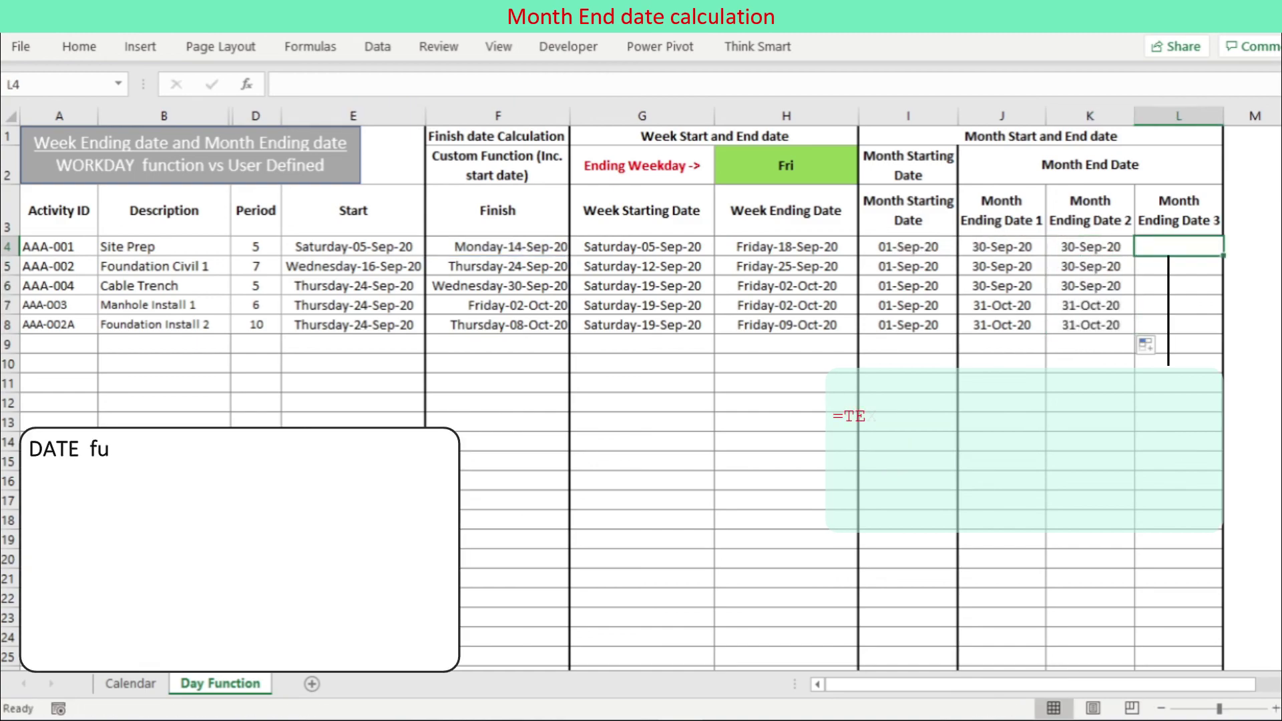
text(=date(year()
click(497, 247)
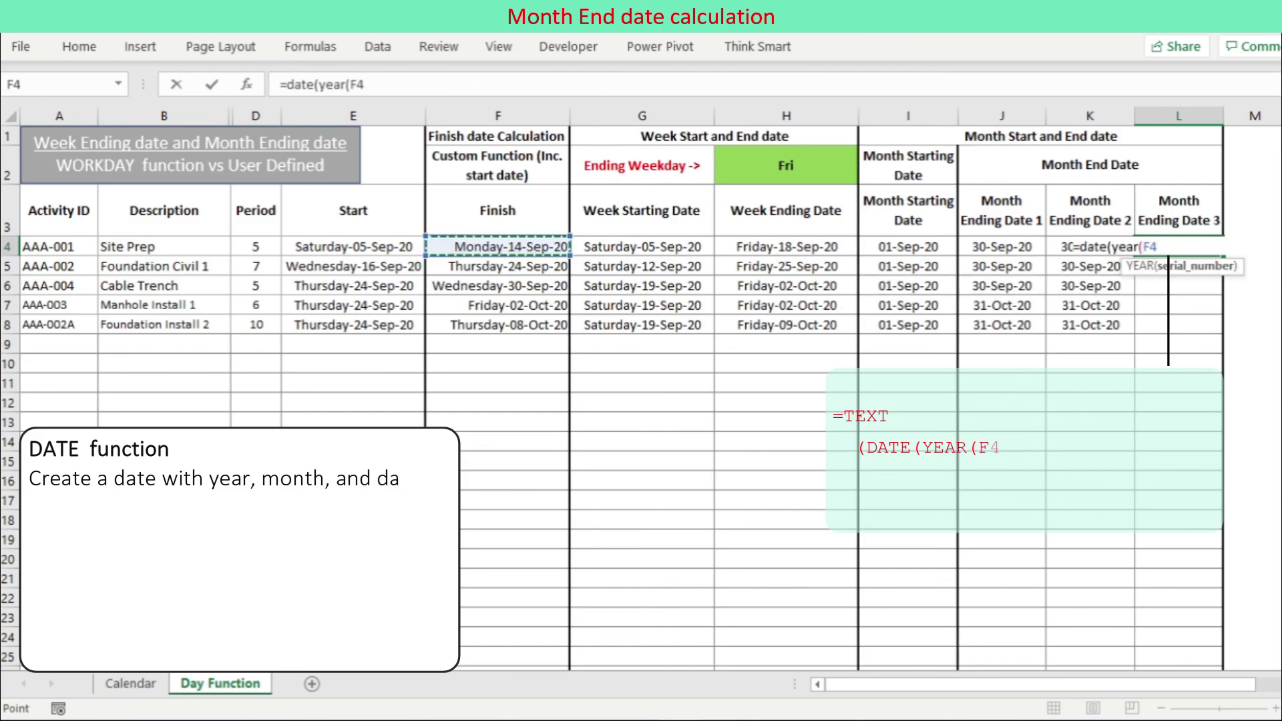
text(),month(F4)+1,1))
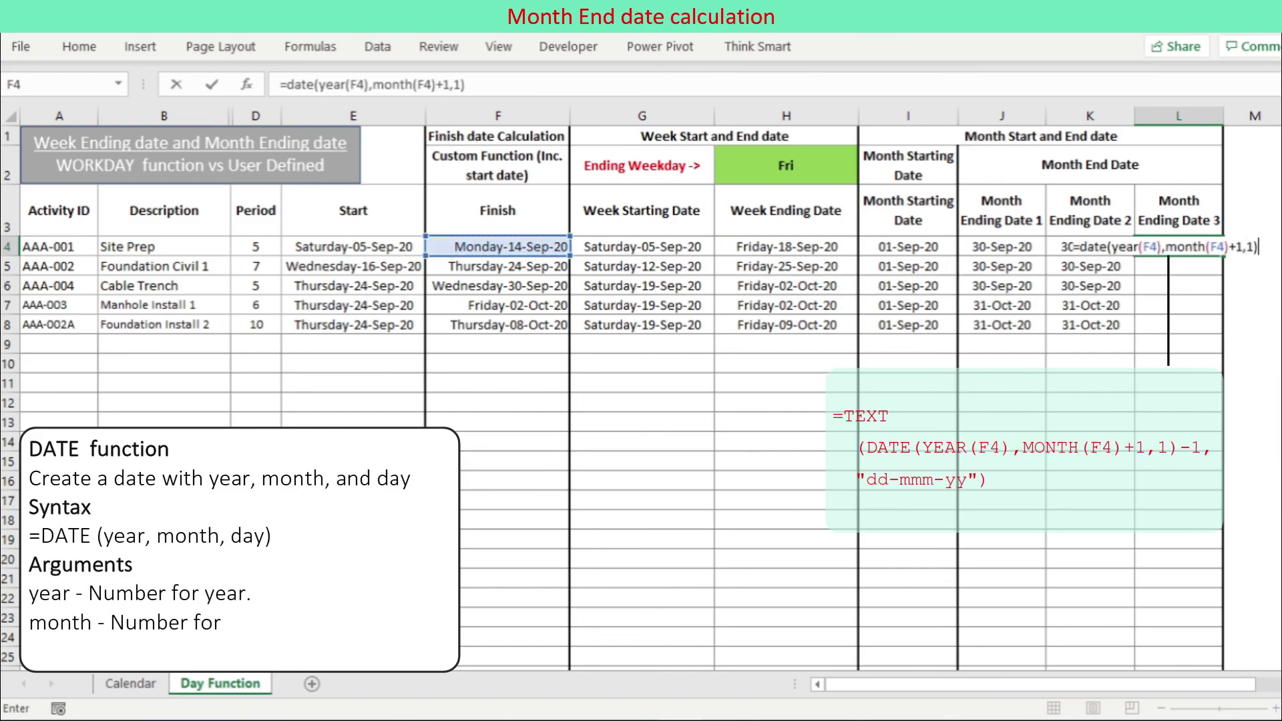
text(-1)
Step: Wrap the L4 date formula in text with format "dd-mmm-yy", enter it and fill it down to L8
click(287, 85)
text(text()
click(507, 84)
text(,"dd-mmm-yy"))
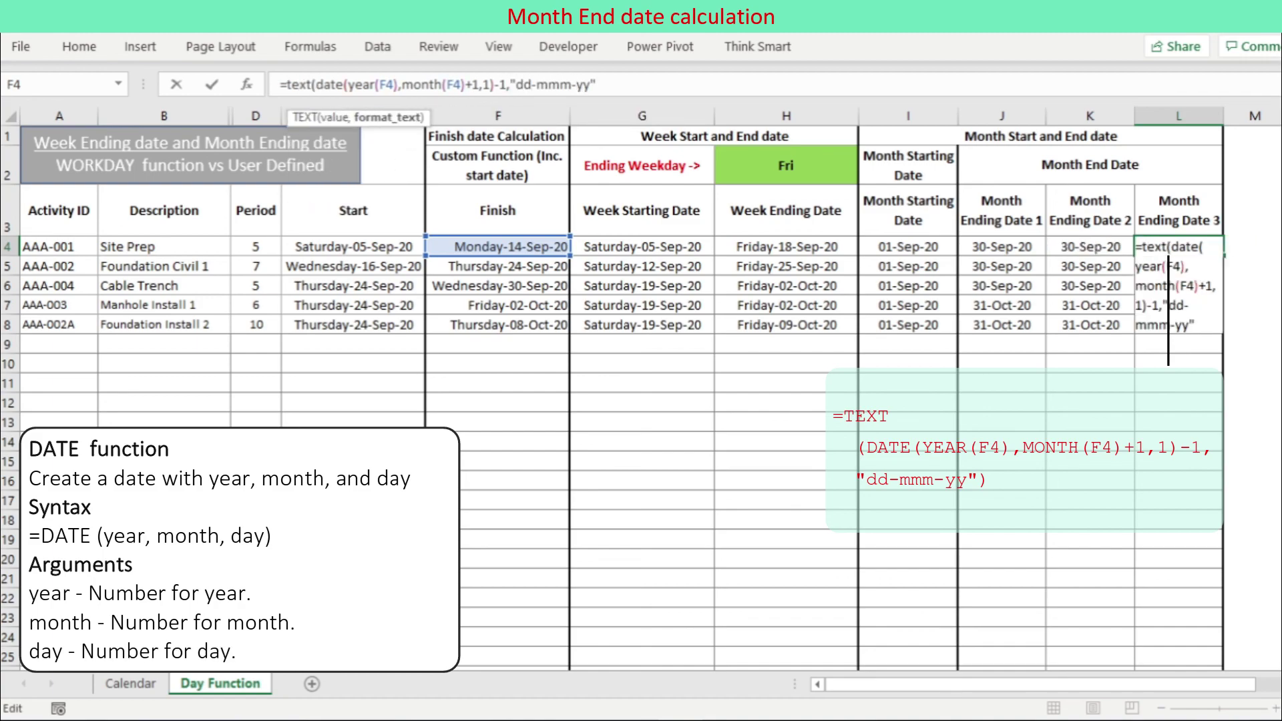
key(ctrl+Return)
double_click(1223, 256)
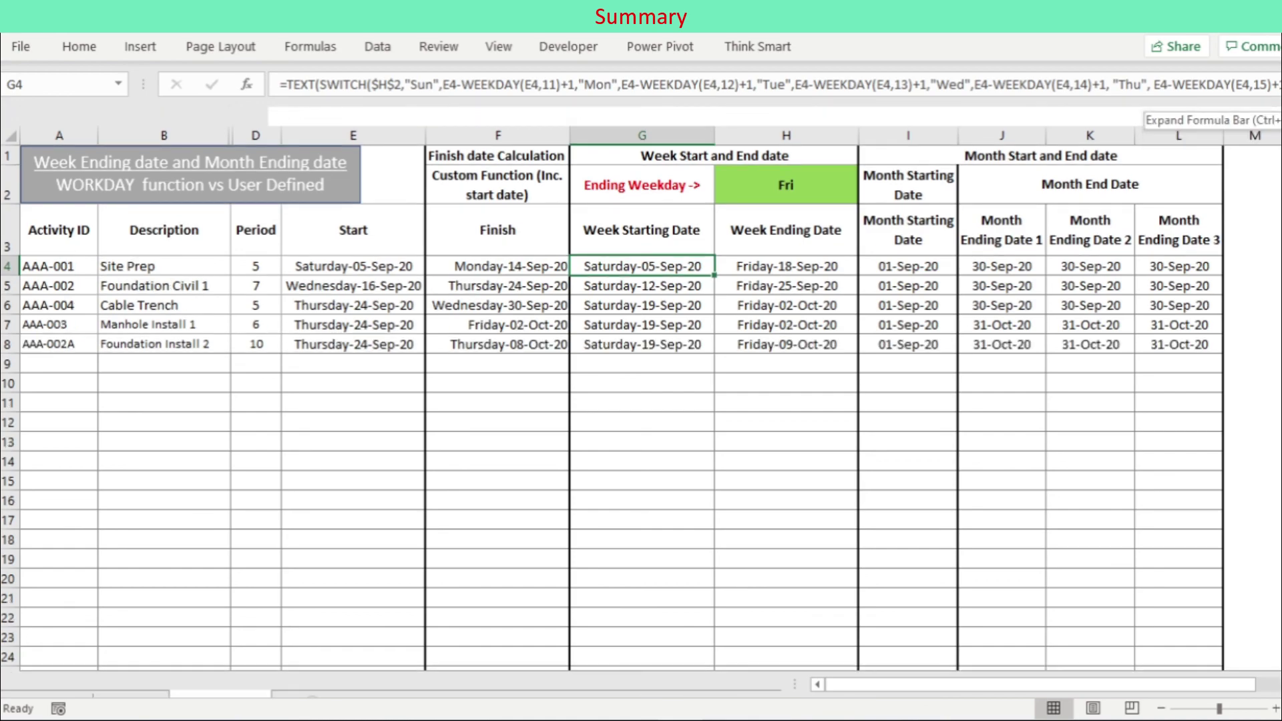
Step: Review the week starting formula in G4 and the week ending formula in H4, including their cell references, and collapse the formula bar
click(754, 104)
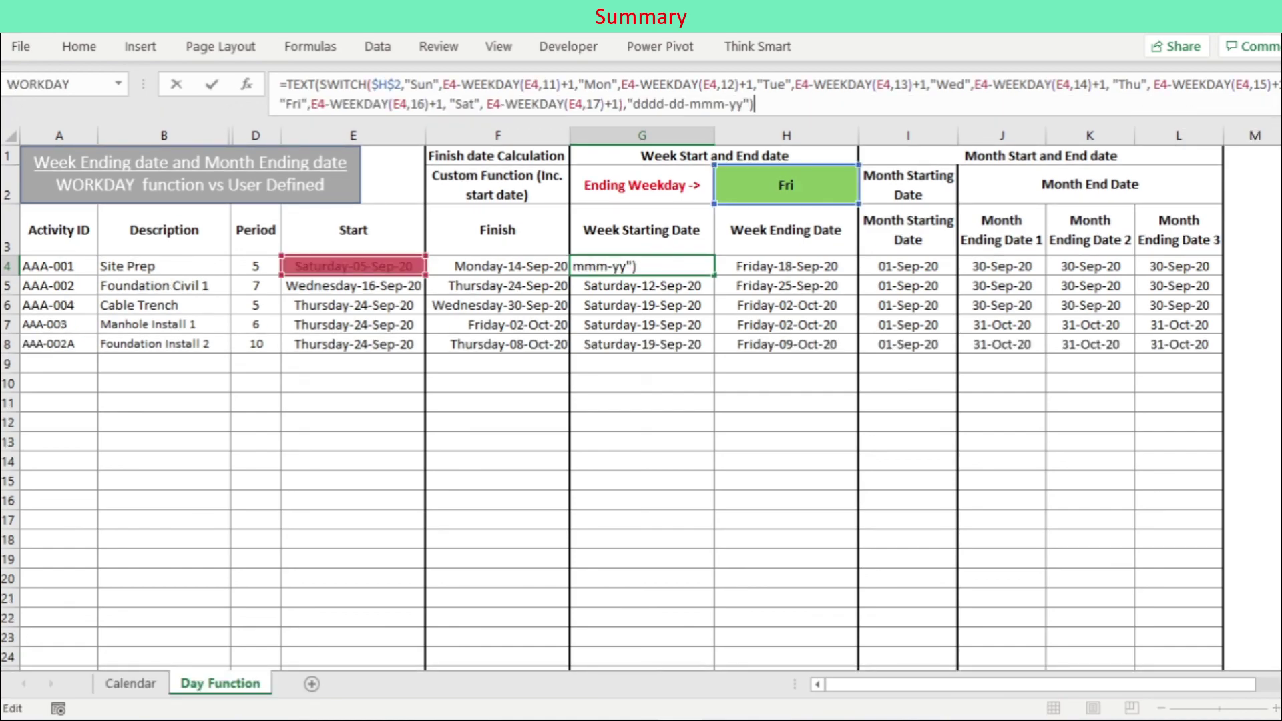
key(ctrl+Return)
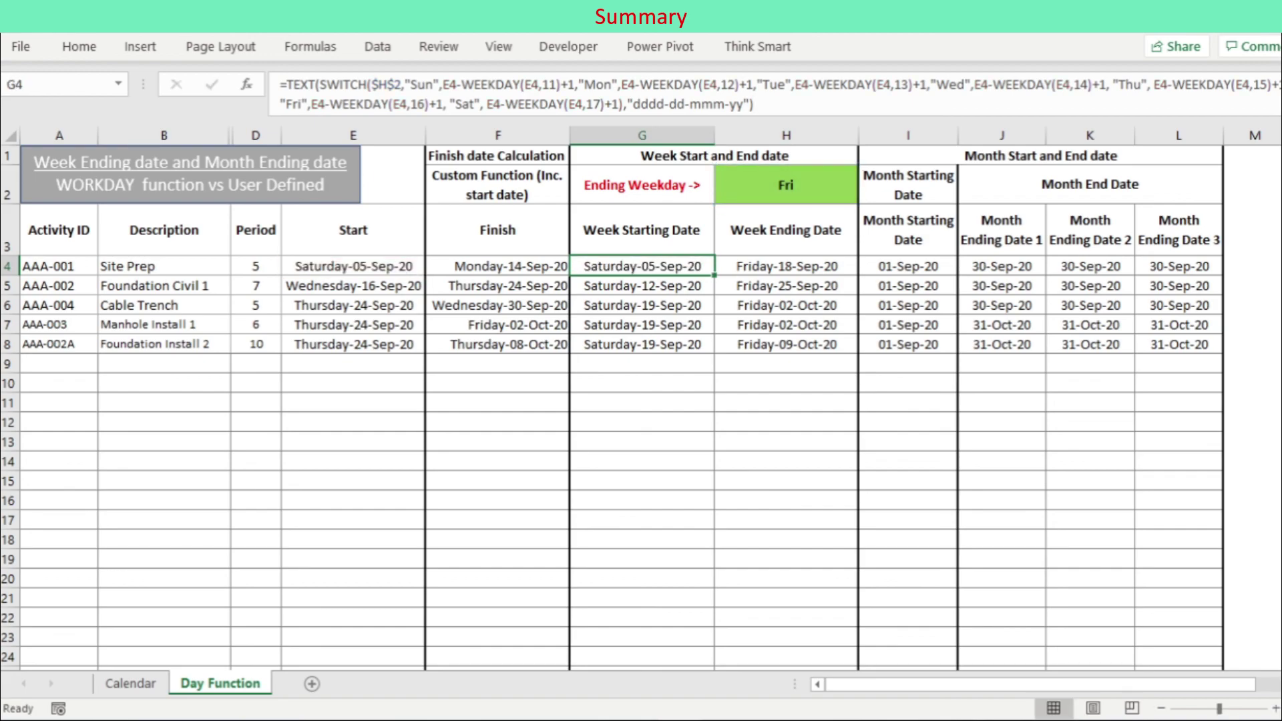
click(786, 267)
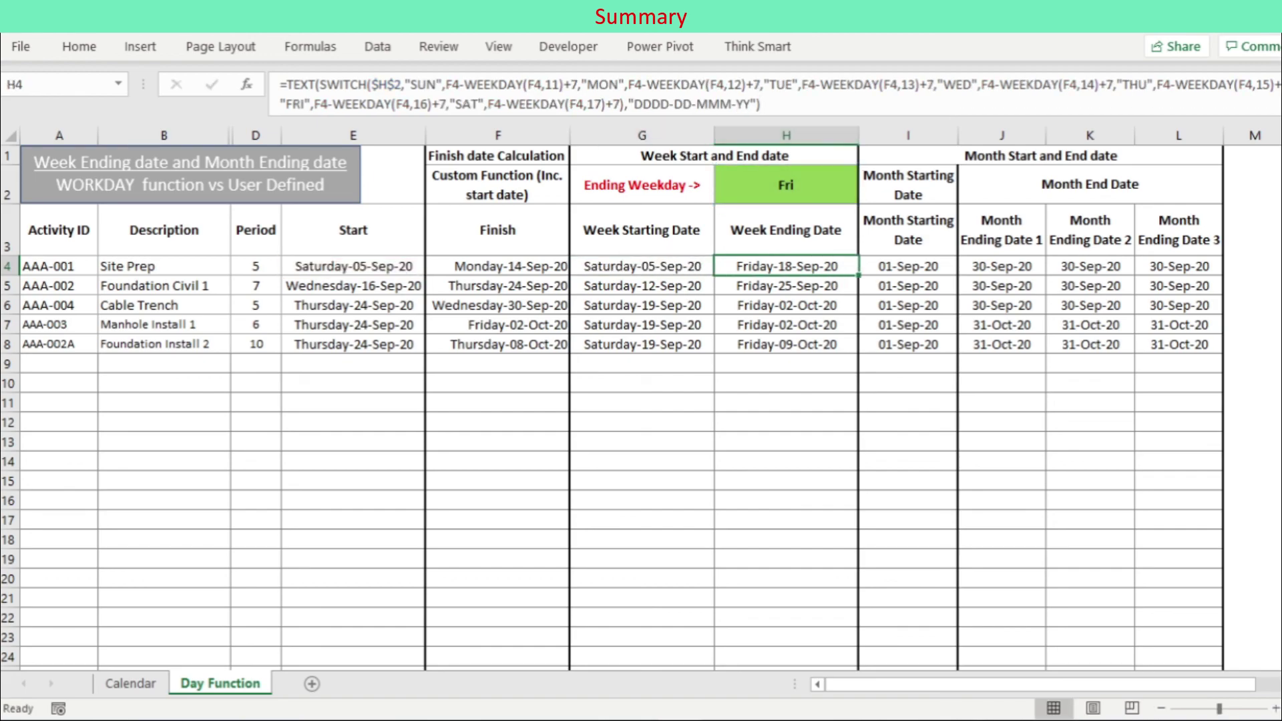
click(773, 105)
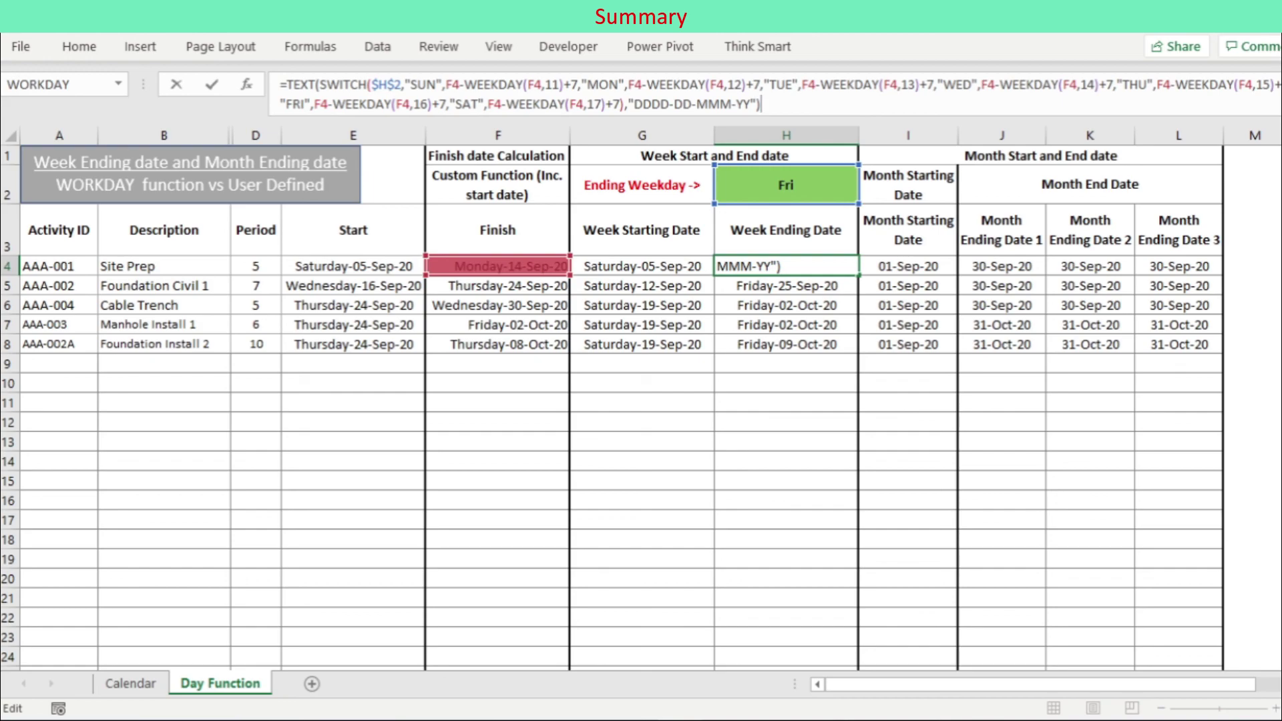
key(ctrl+Return)
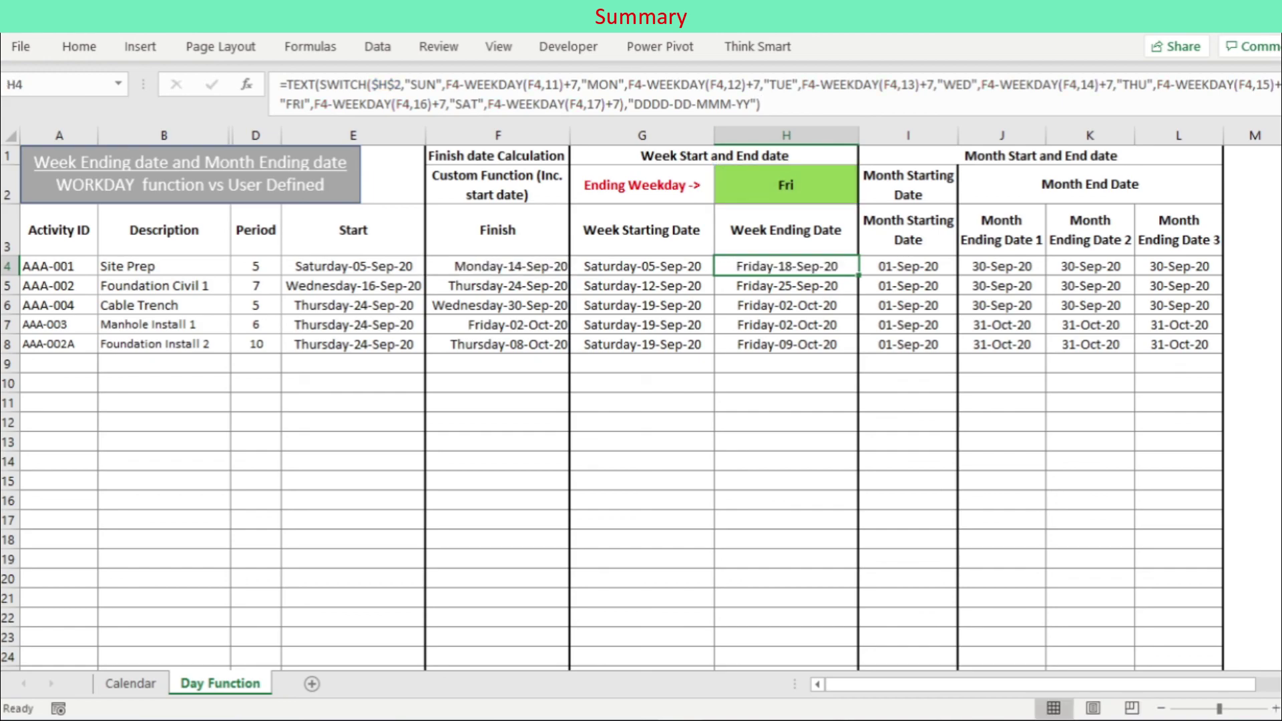
key(ctrl+shift+u)
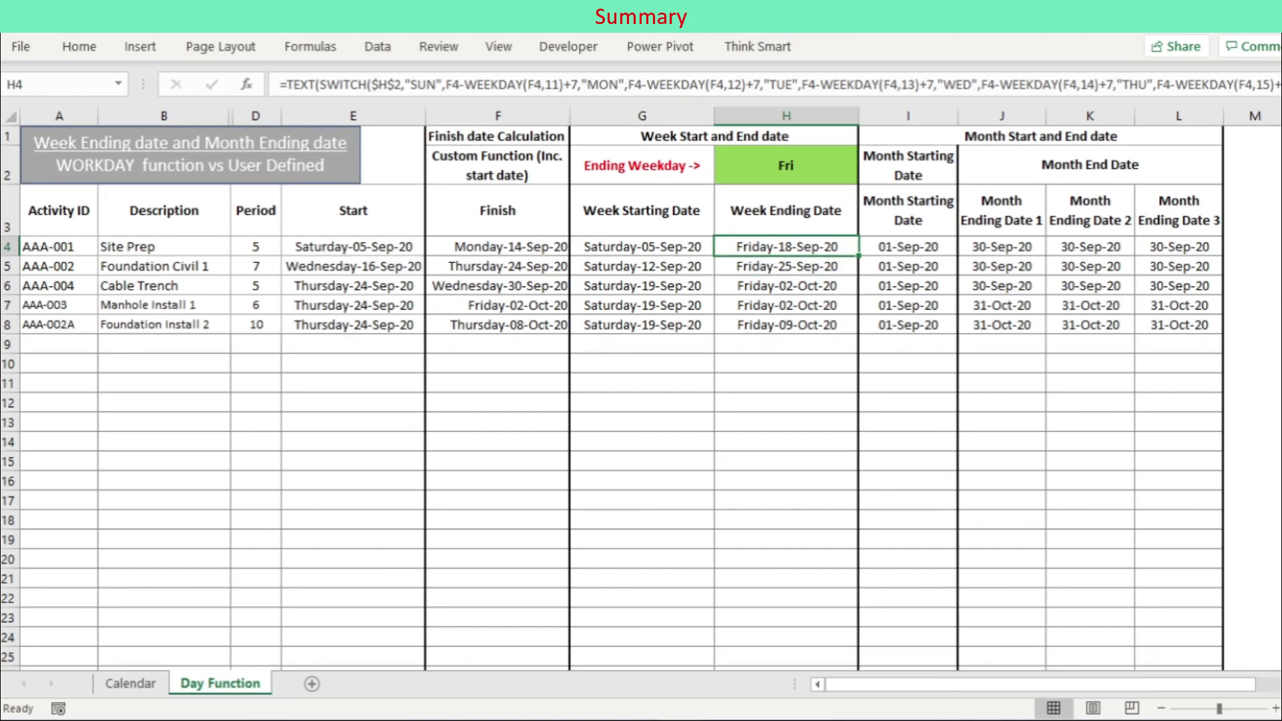
Step: Review the month starting formula in I4 and the three month ending formulas in J4, K4 and L4 with their cell references
click(907, 246)
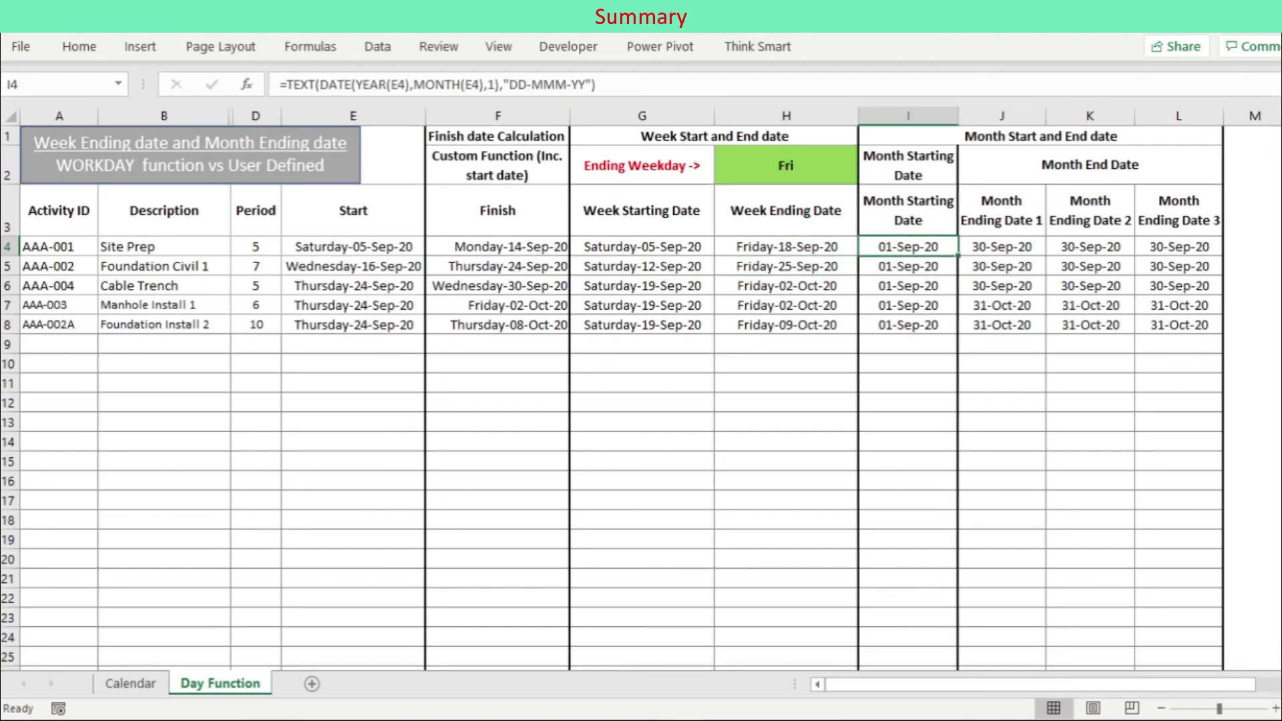
click(597, 85)
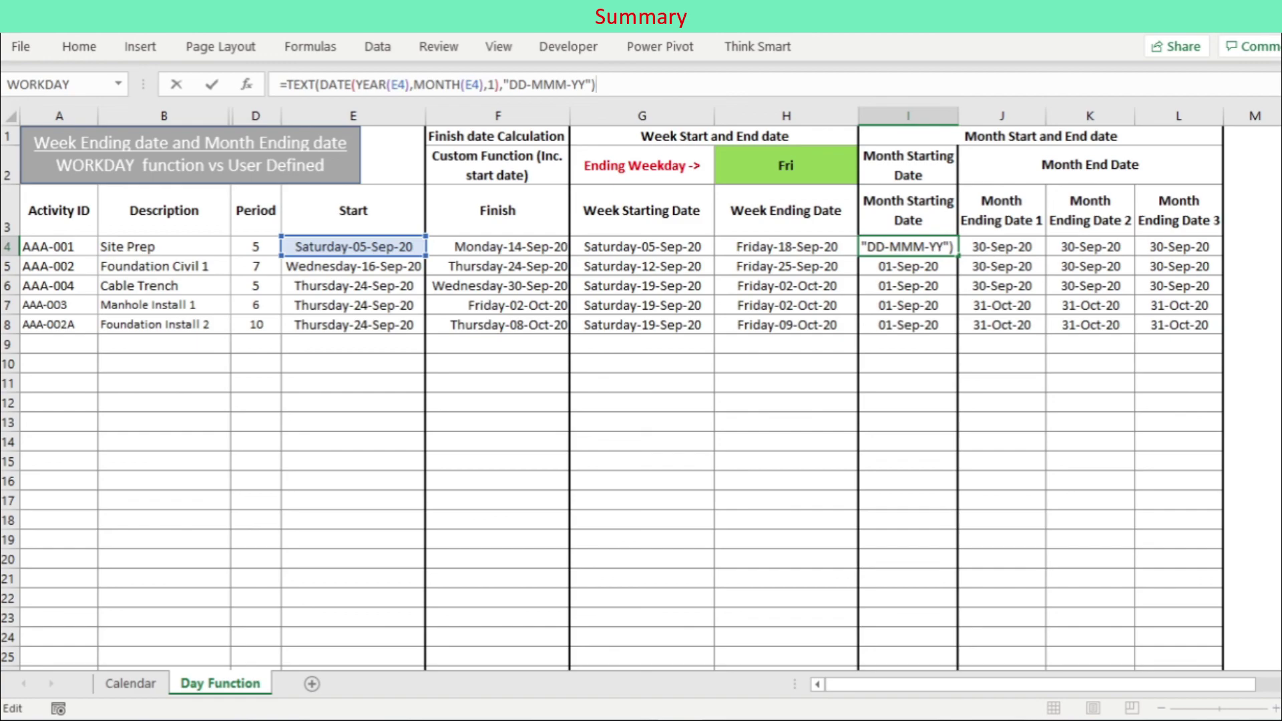
key(Escape)
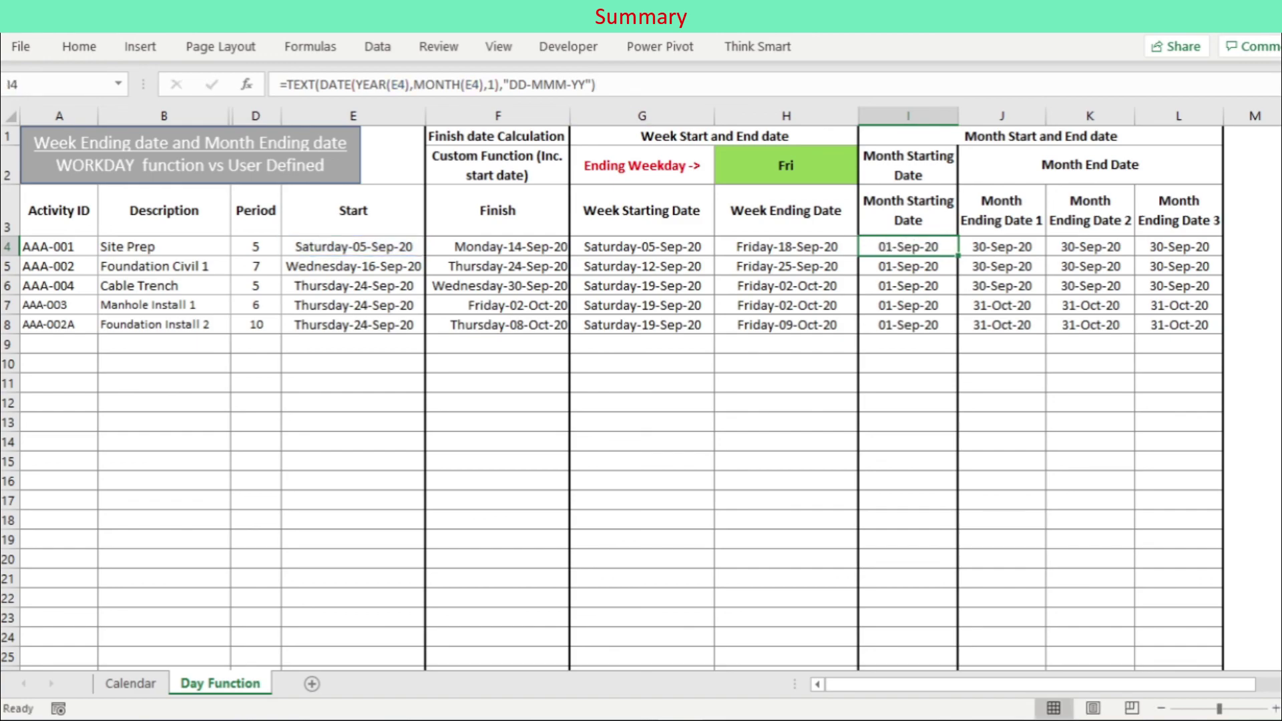
click(1001, 246)
click(517, 84)
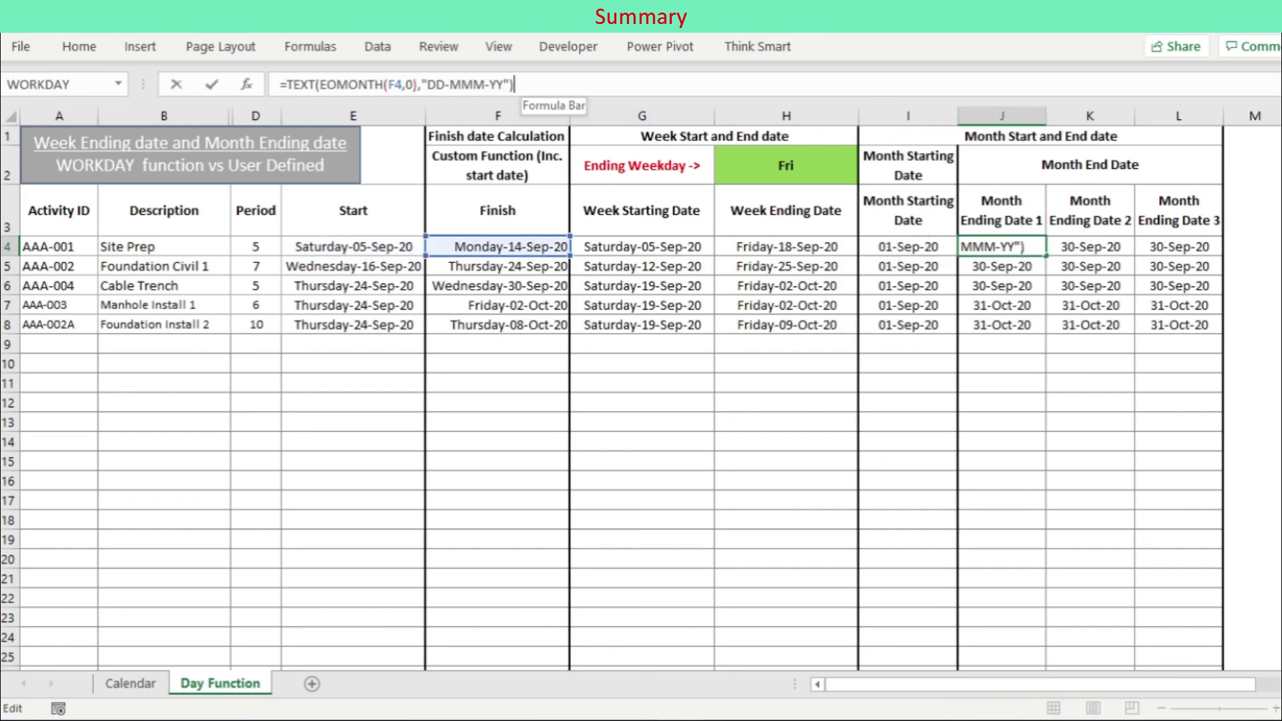
key(Escape)
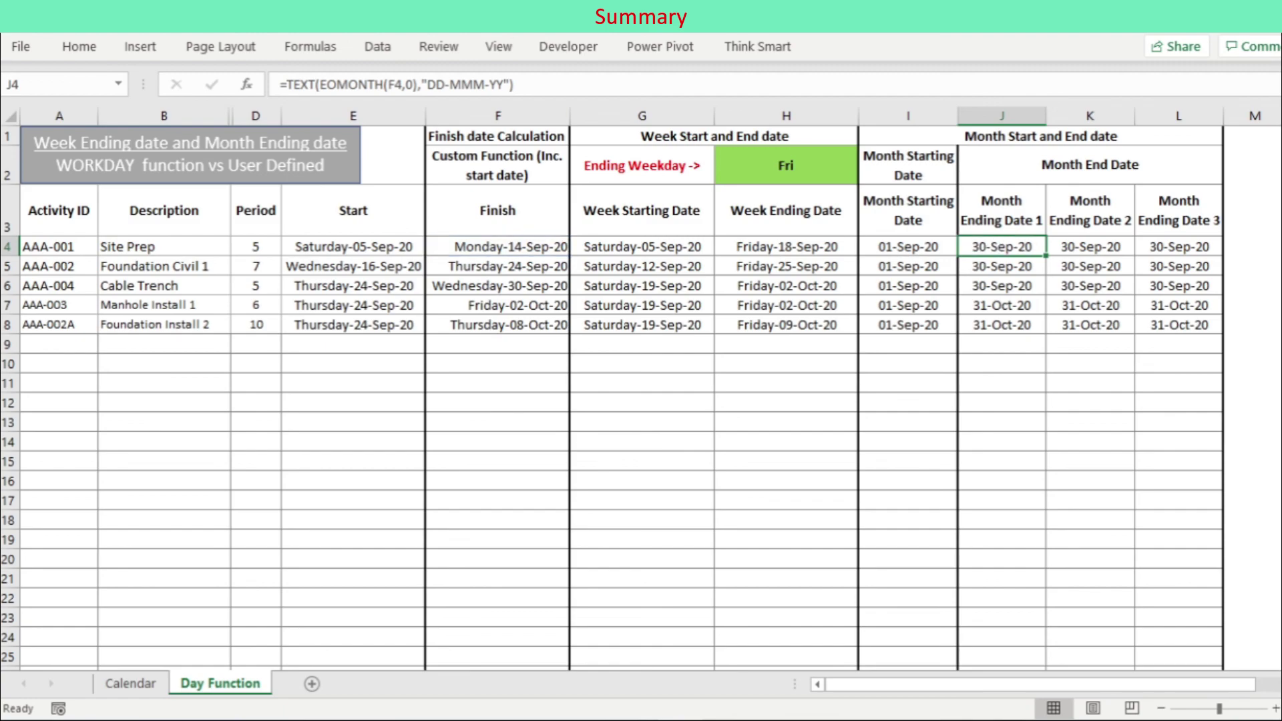
click(1090, 247)
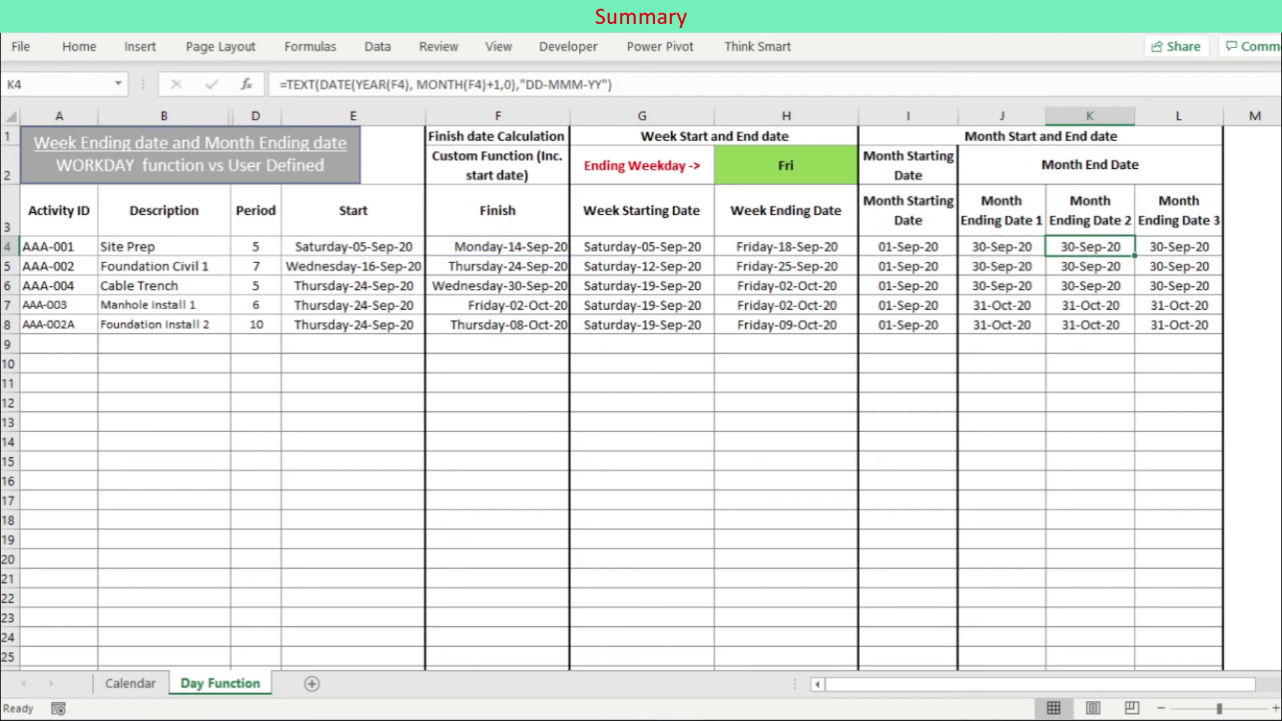
click(613, 84)
key(Escape)
click(1179, 247)
click(641, 84)
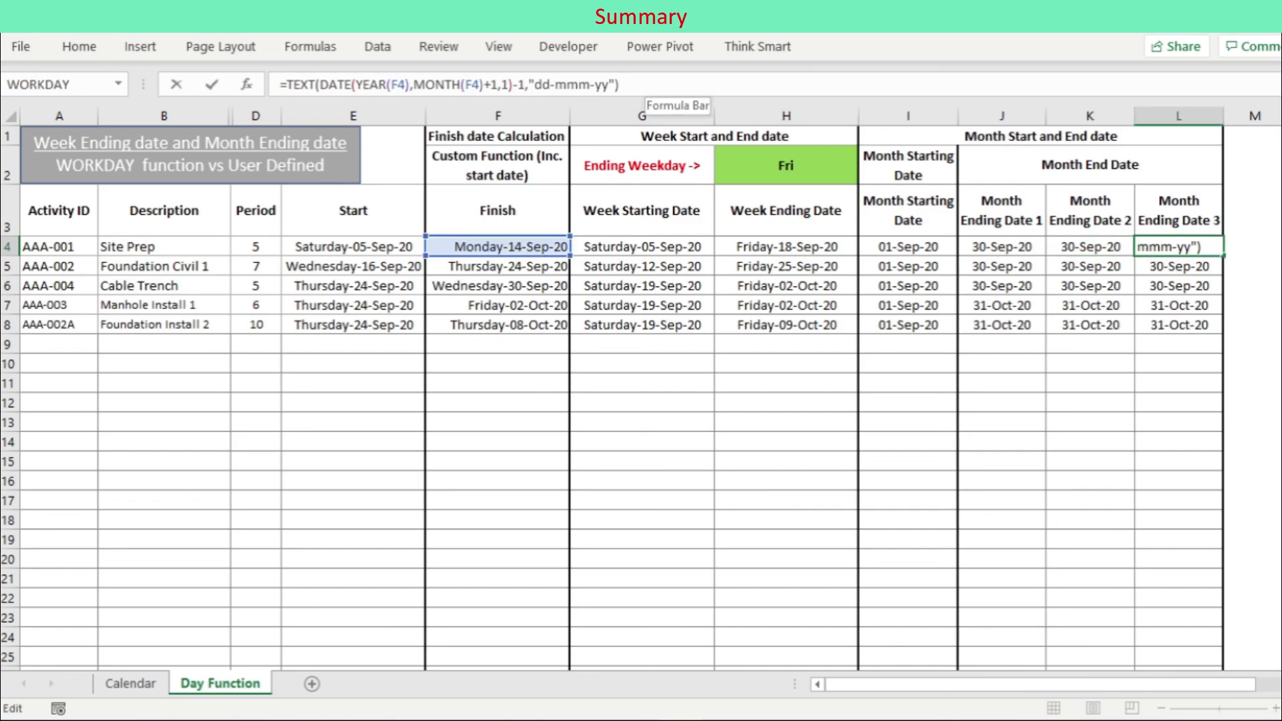
key(Escape)
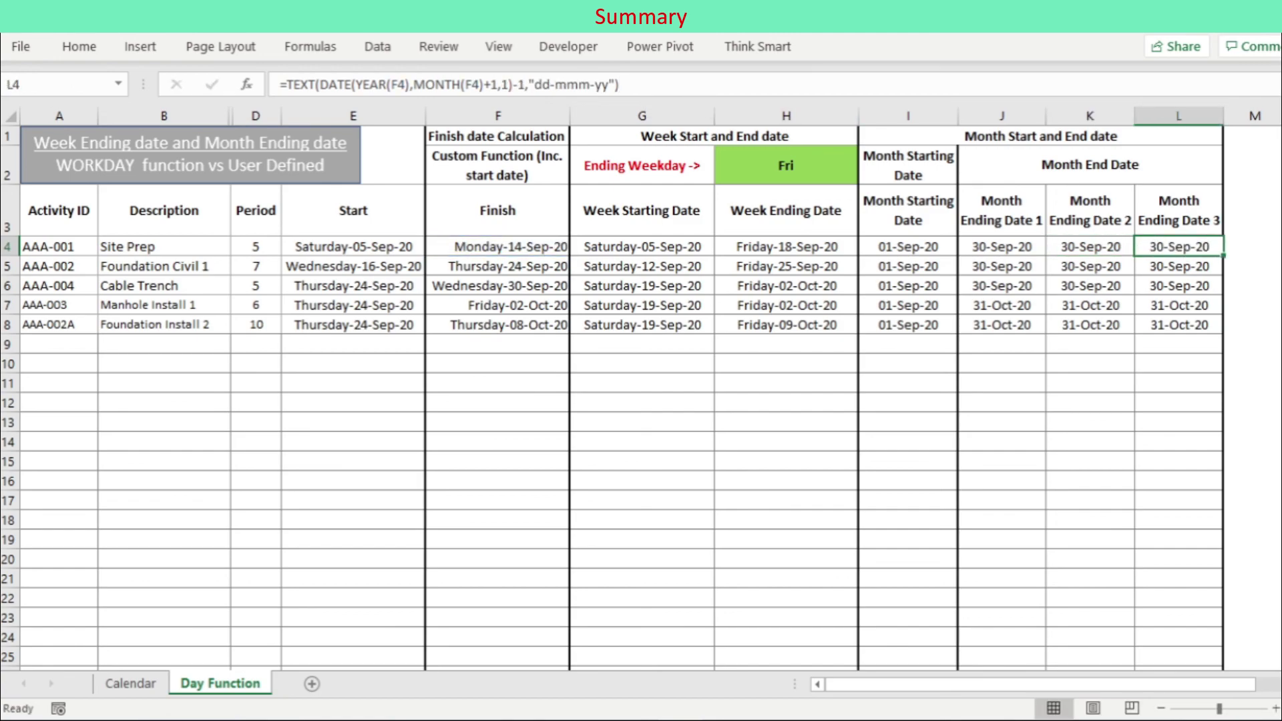